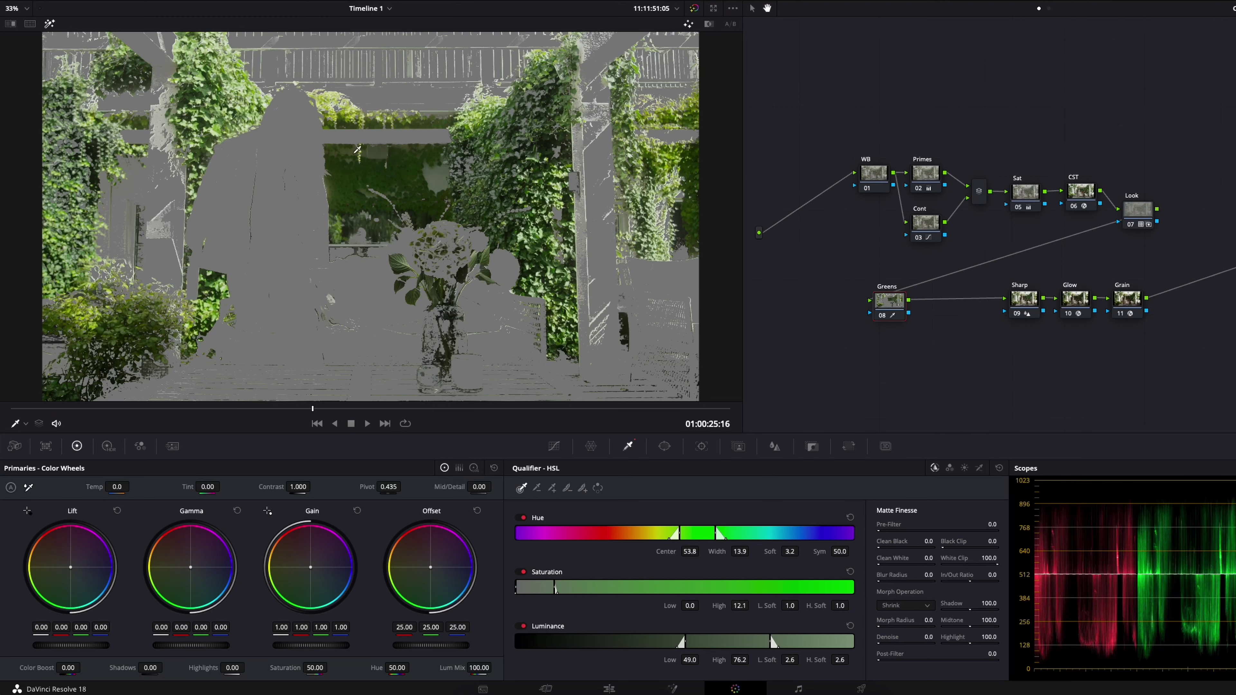
# Step: Widen the foliage key's hue range and nudge the Color Warper point toward lower saturation
pyautogui.moveTo(677, 536); pyautogui.dragTo(665, 536)
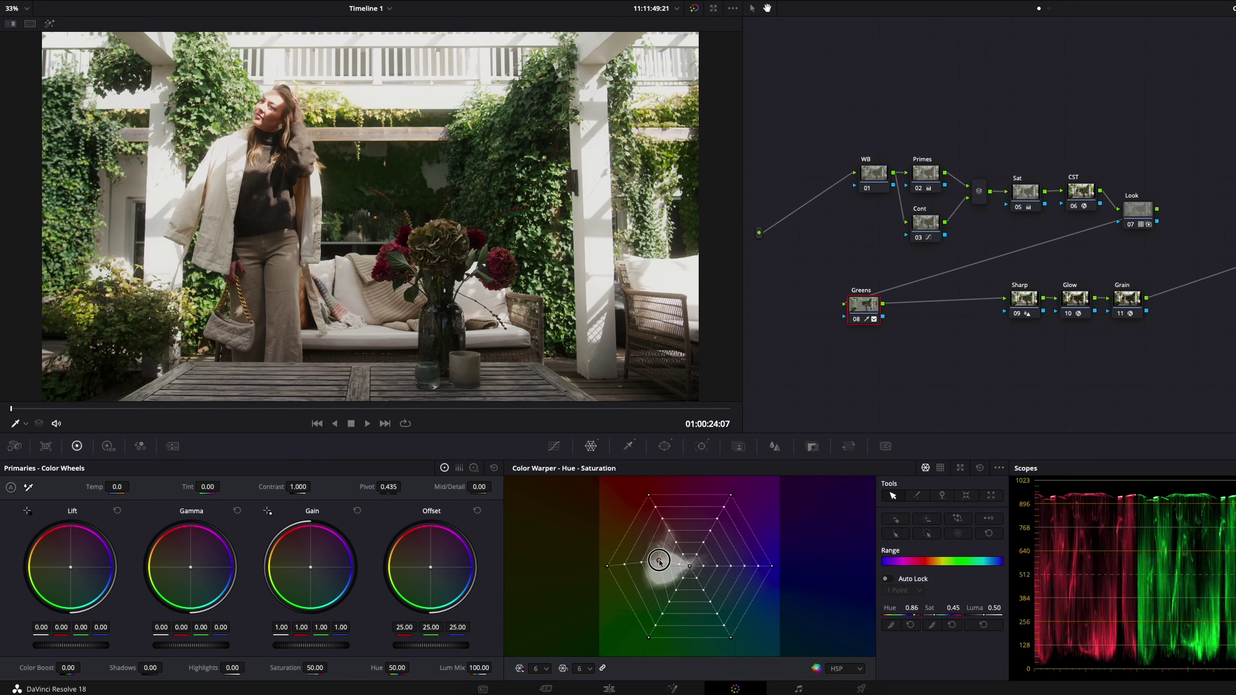
pyautogui.moveTo(659, 563); pyautogui.dragTo(660, 557)
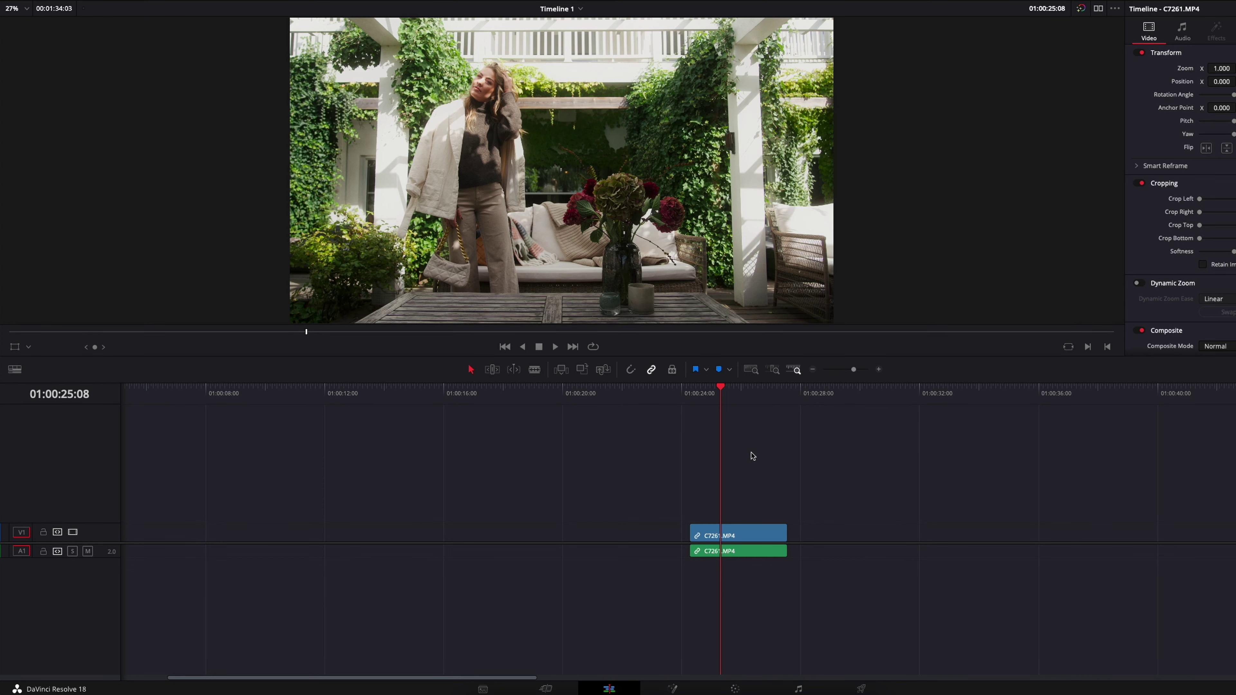
# Step: Jump to a later frame, switch to the Color page and select the CST node
pyautogui.moveTo(720, 396); pyautogui.dragTo(765, 397)
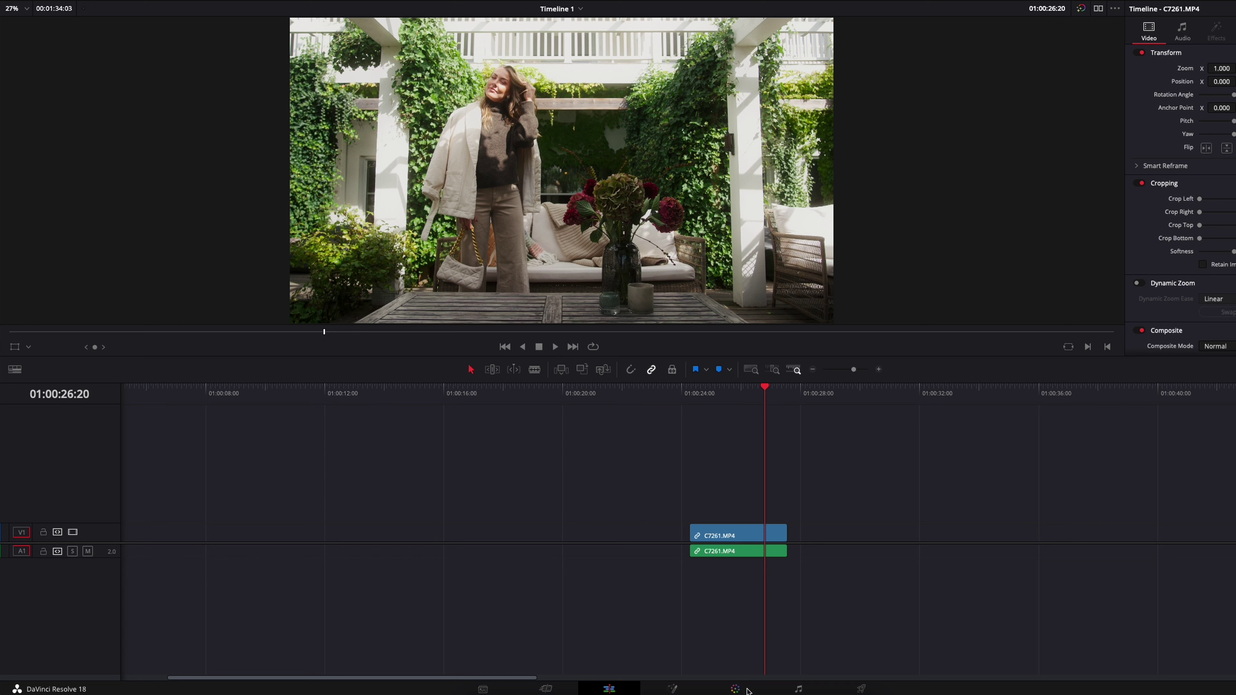
pyautogui.click(736, 689)
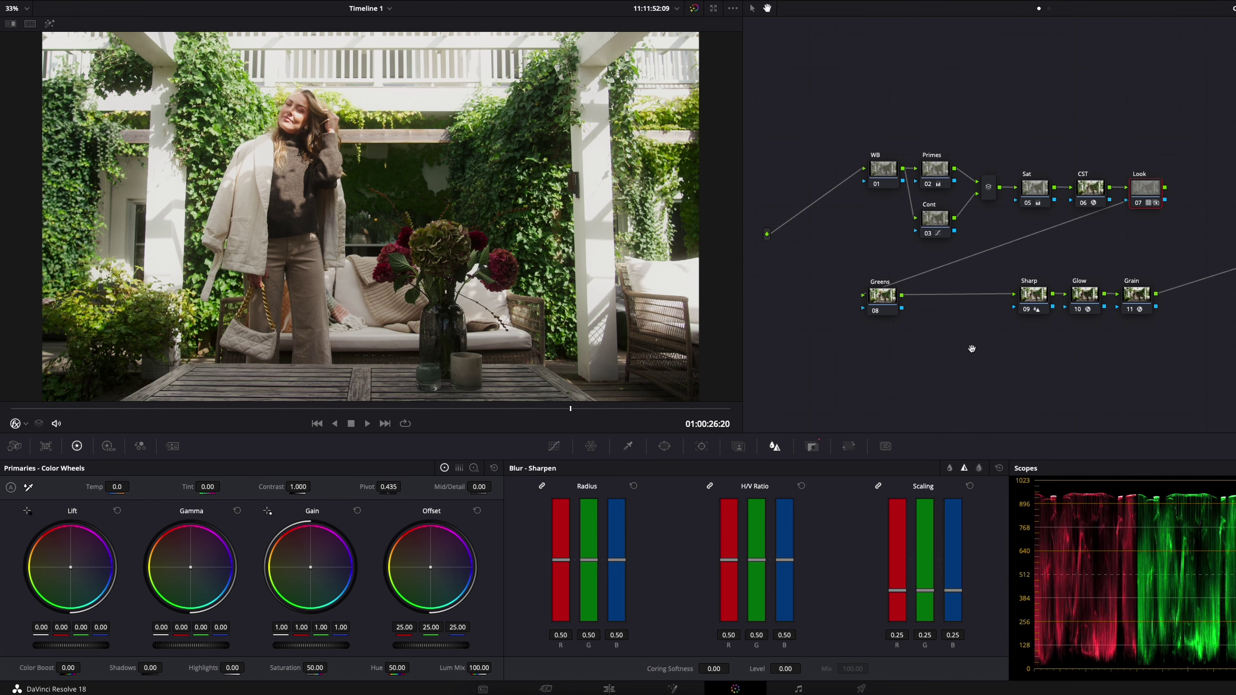
pyautogui.moveTo(986, 362); pyautogui.dragTo(1025, 354)
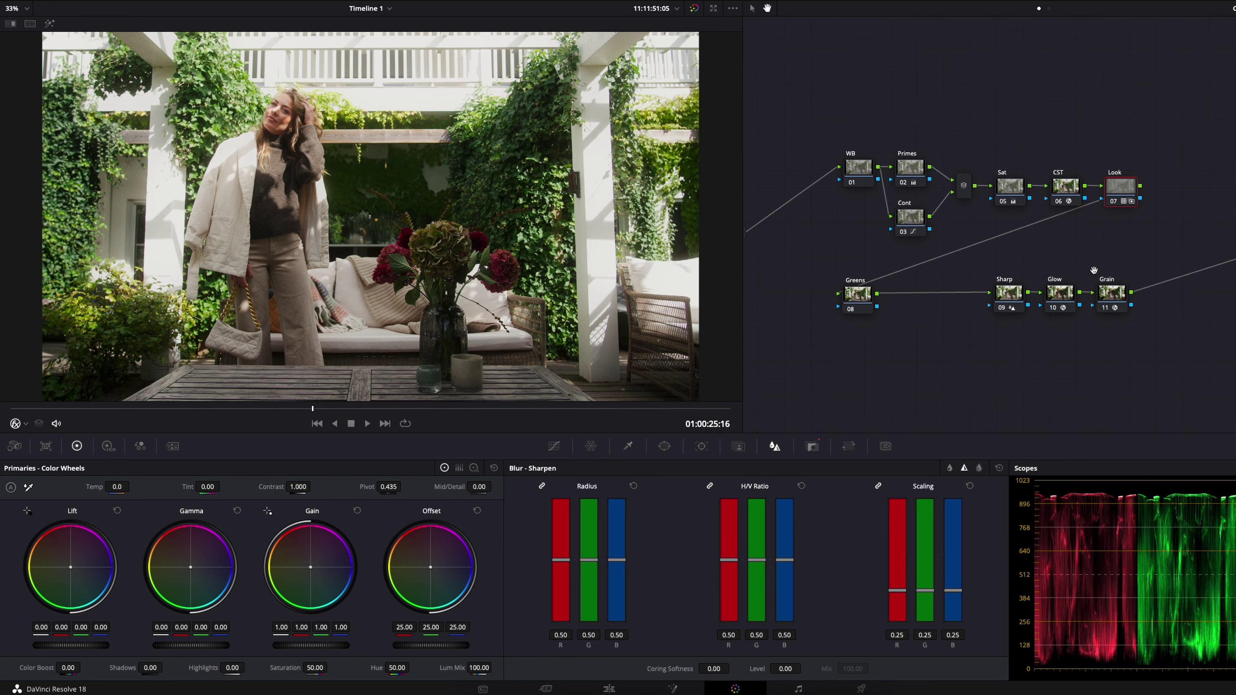
pyautogui.moveTo(1096, 284); pyautogui.dragTo(1070, 235)
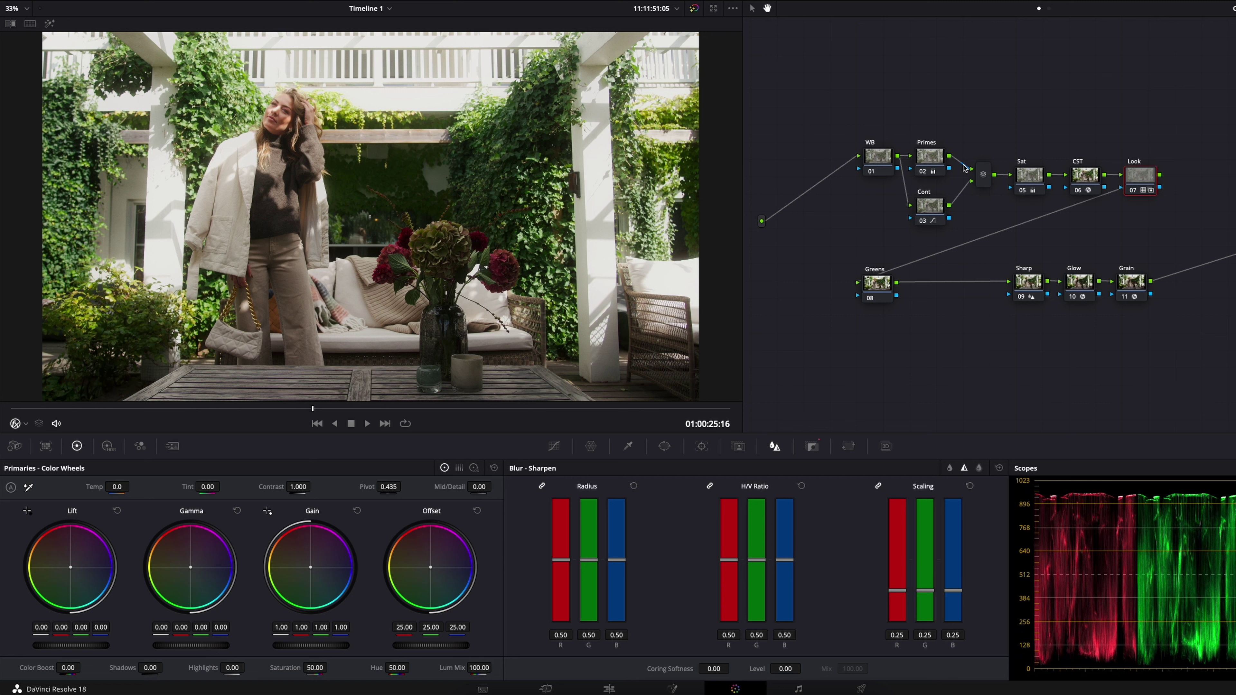
pyautogui.moveTo(910, 114); pyautogui.dragTo(899, 126)
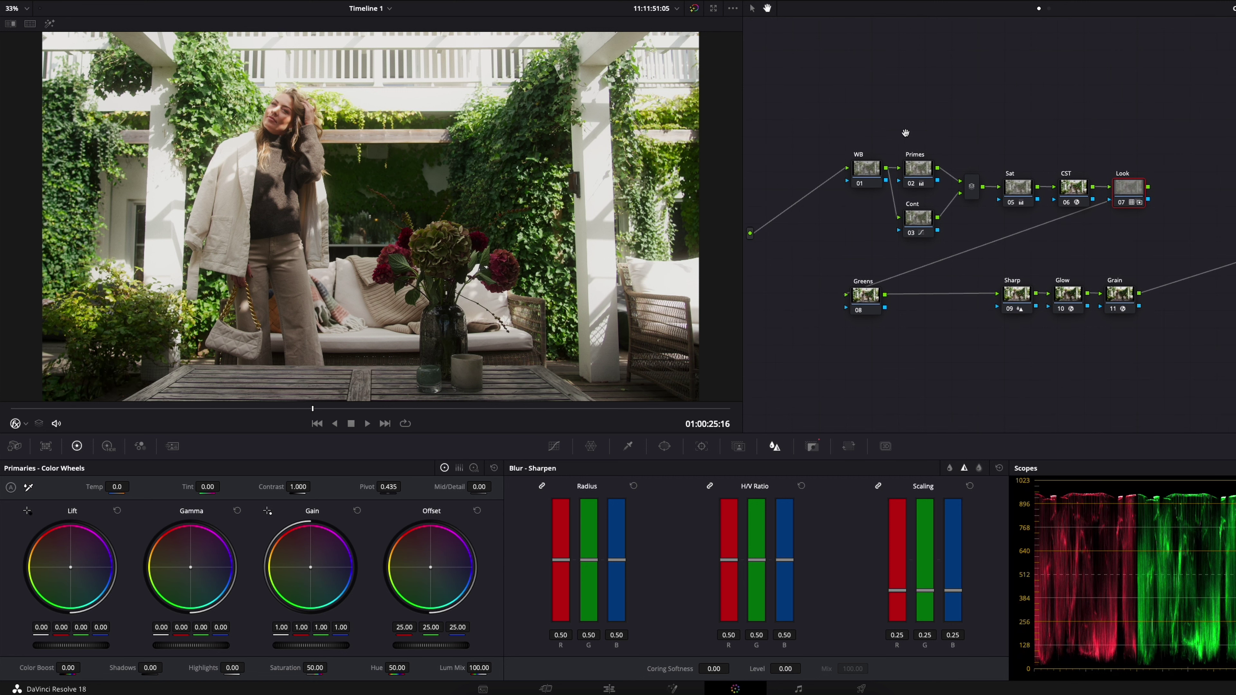
pyautogui.click(1078, 195)
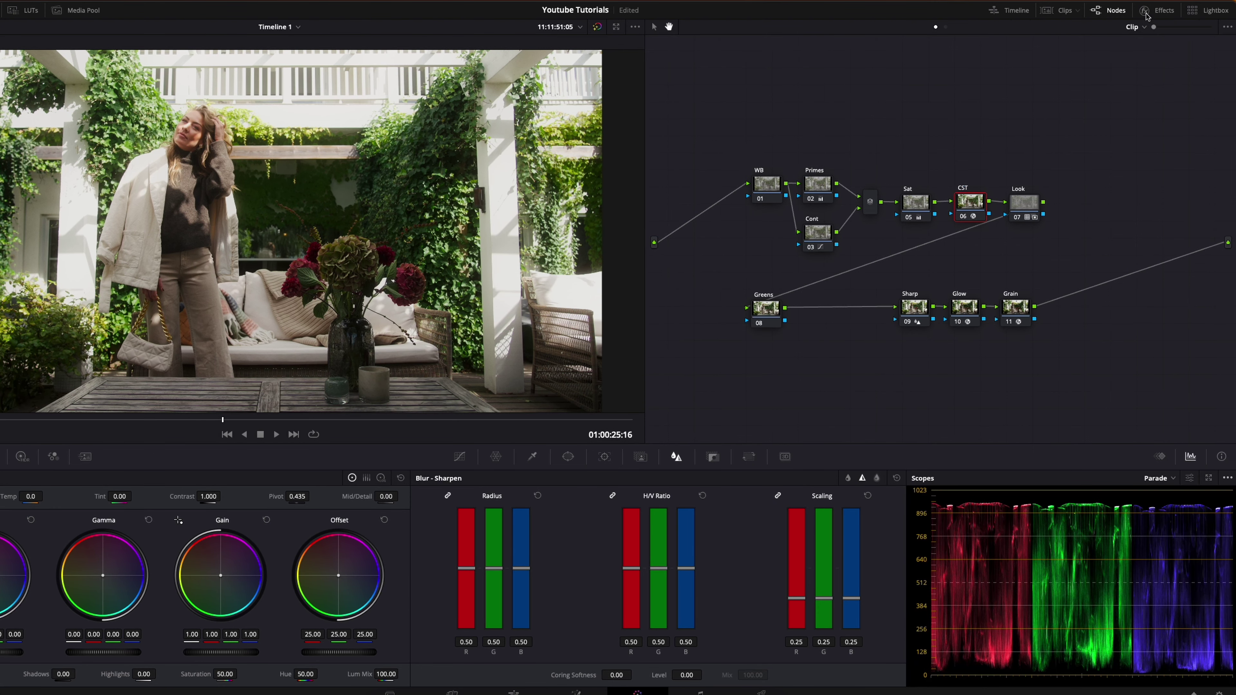
# Step: Check the CST input colour space (Sony S-Gamut3, S-Log3) and close its settings
pyautogui.click(1157, 10)
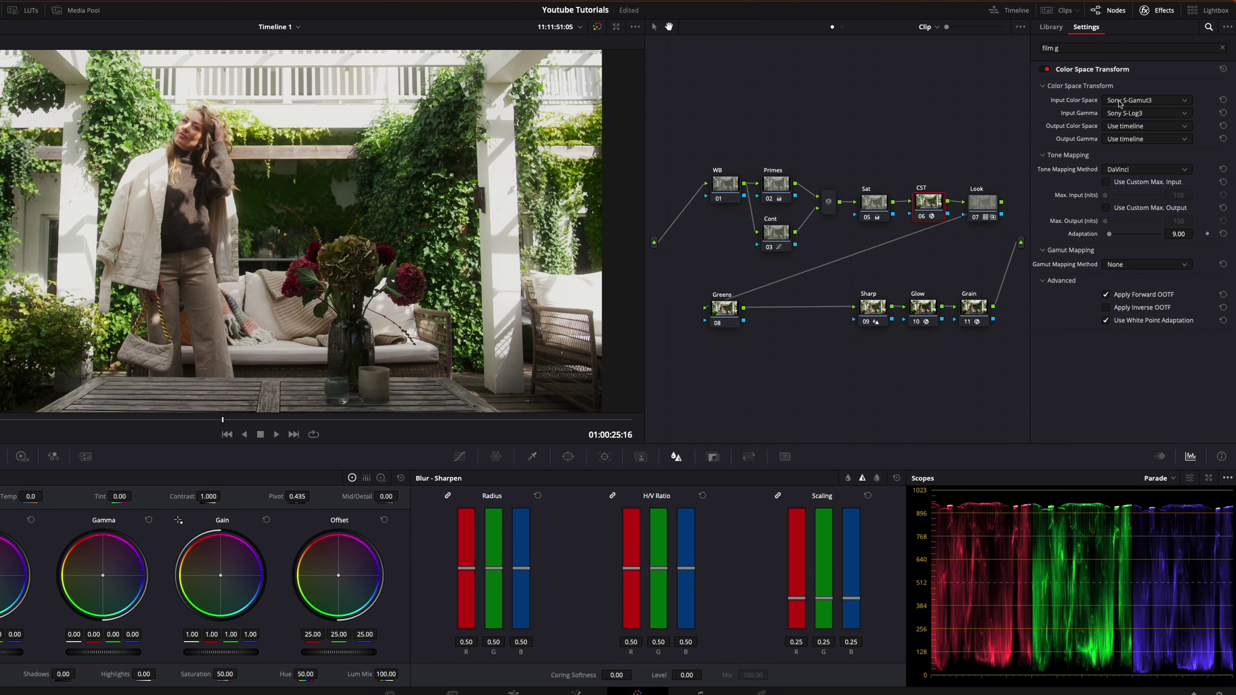
pyautogui.click(1147, 101)
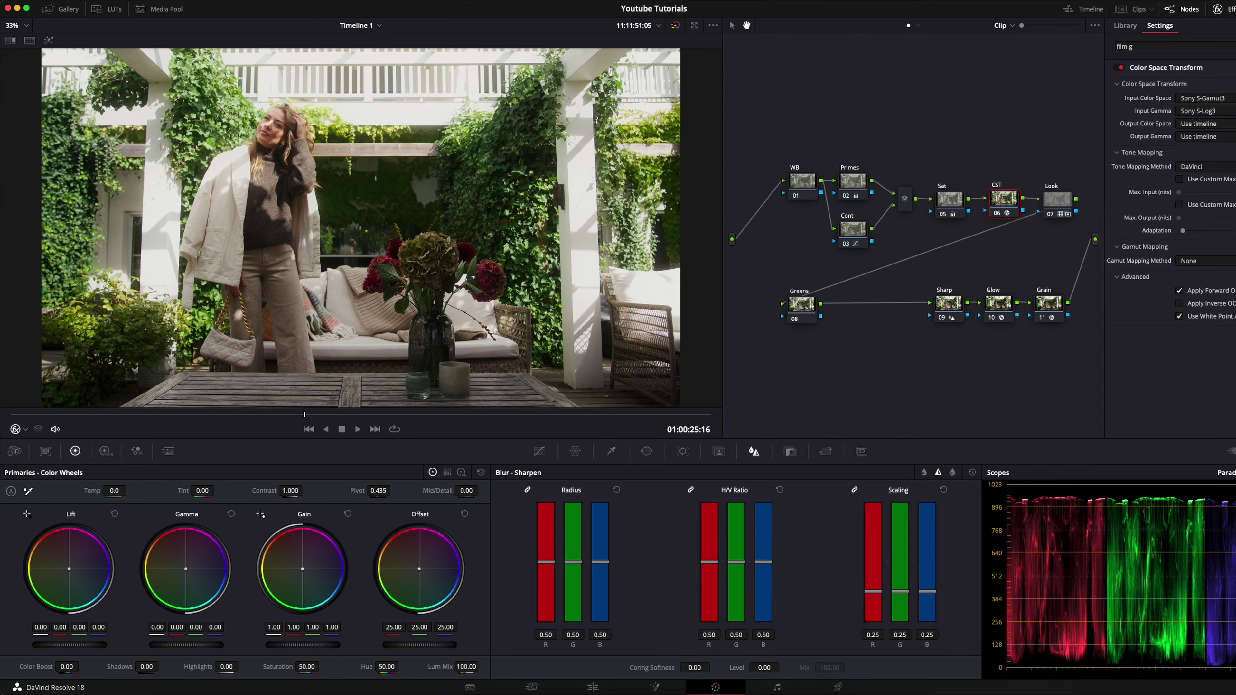
pyautogui.click(1233, 10)
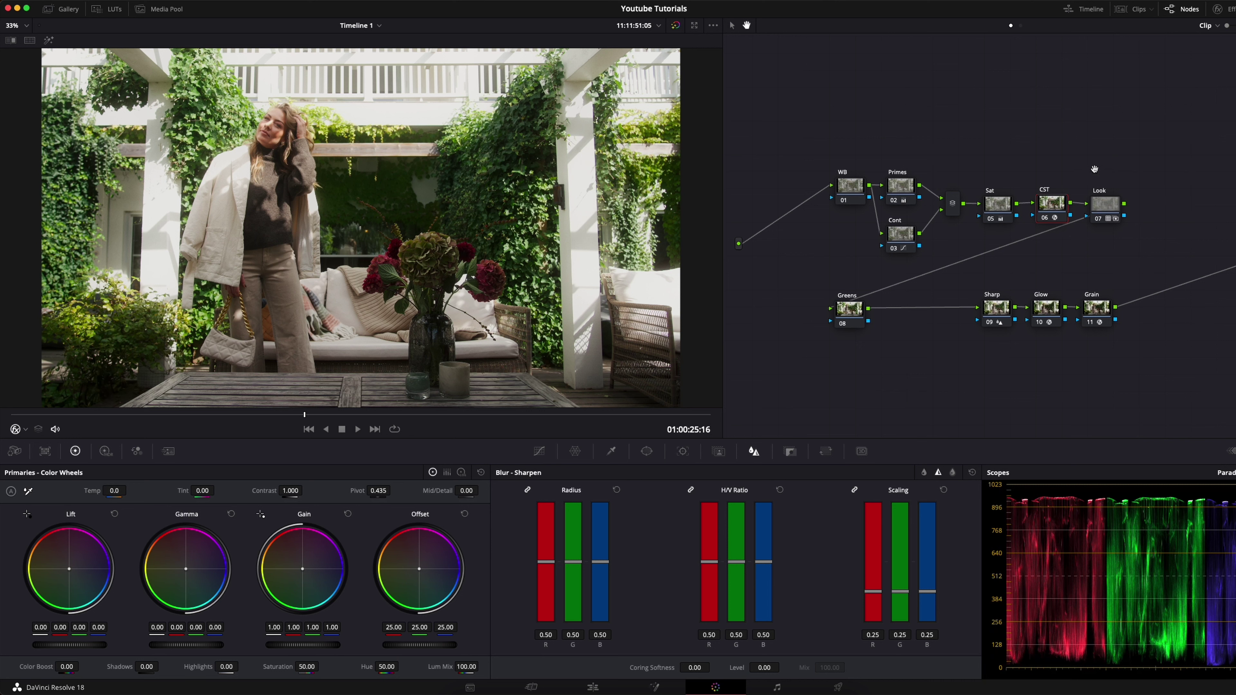
# Step: Select the Look node, browse the Film Looks LUTs and show its Key settings (gain 0.200)
pyautogui.moveTo(1102, 211); pyautogui.dragTo(1111, 208)
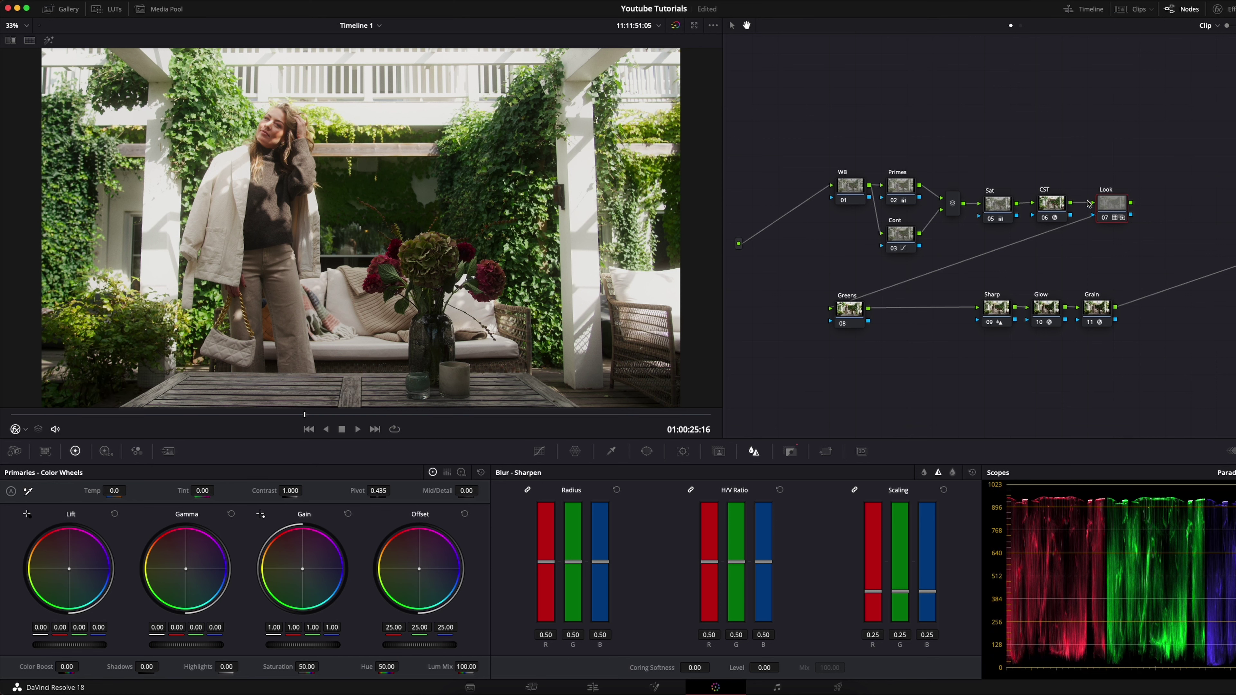
pyautogui.click(110, 12)
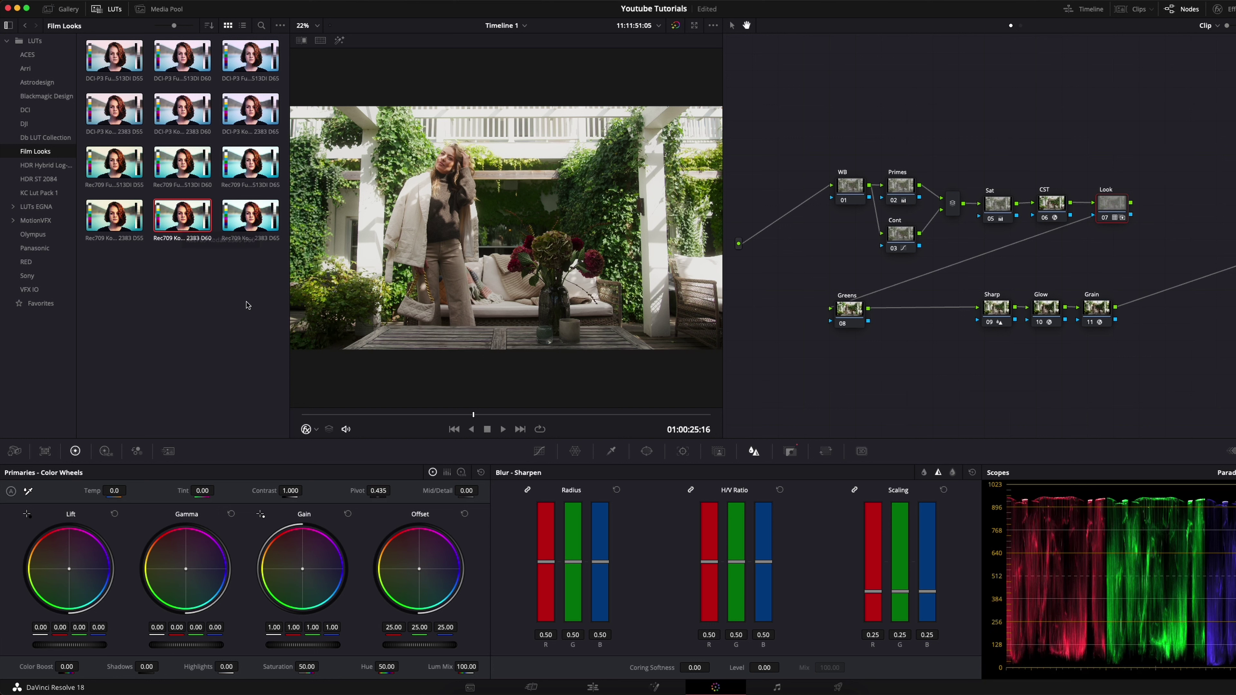
pyautogui.moveTo(1113, 207); pyautogui.dragTo(1114, 208)
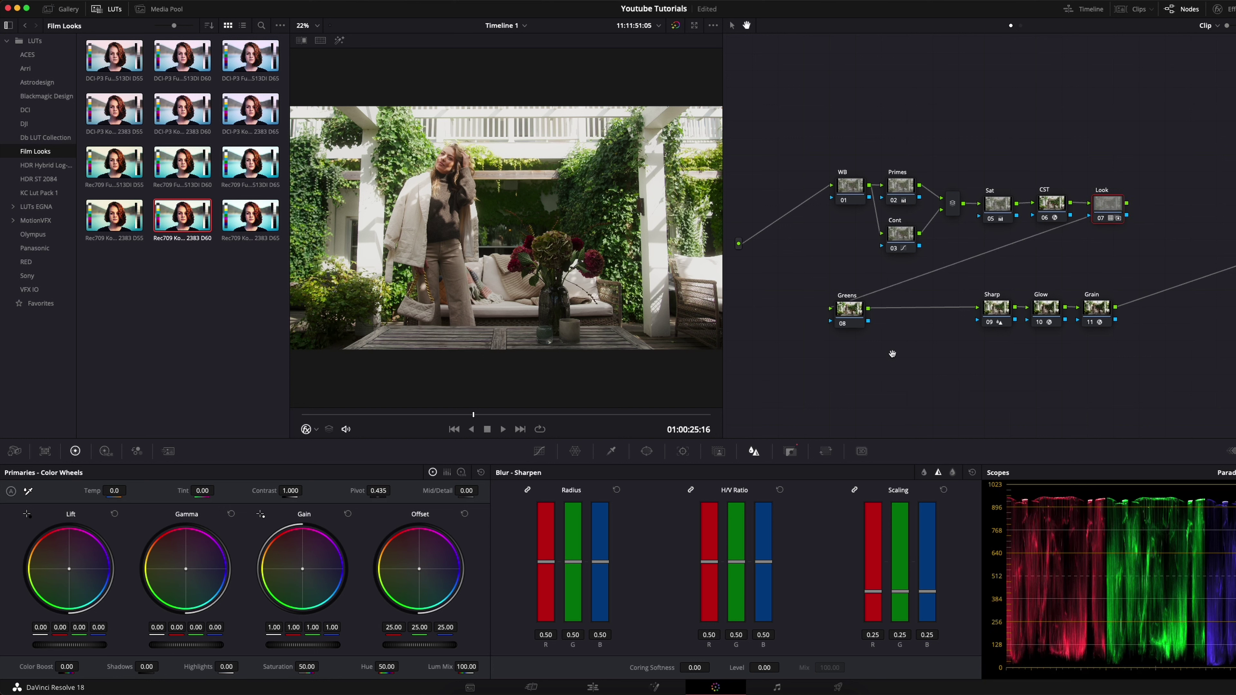
pyautogui.click(793, 450)
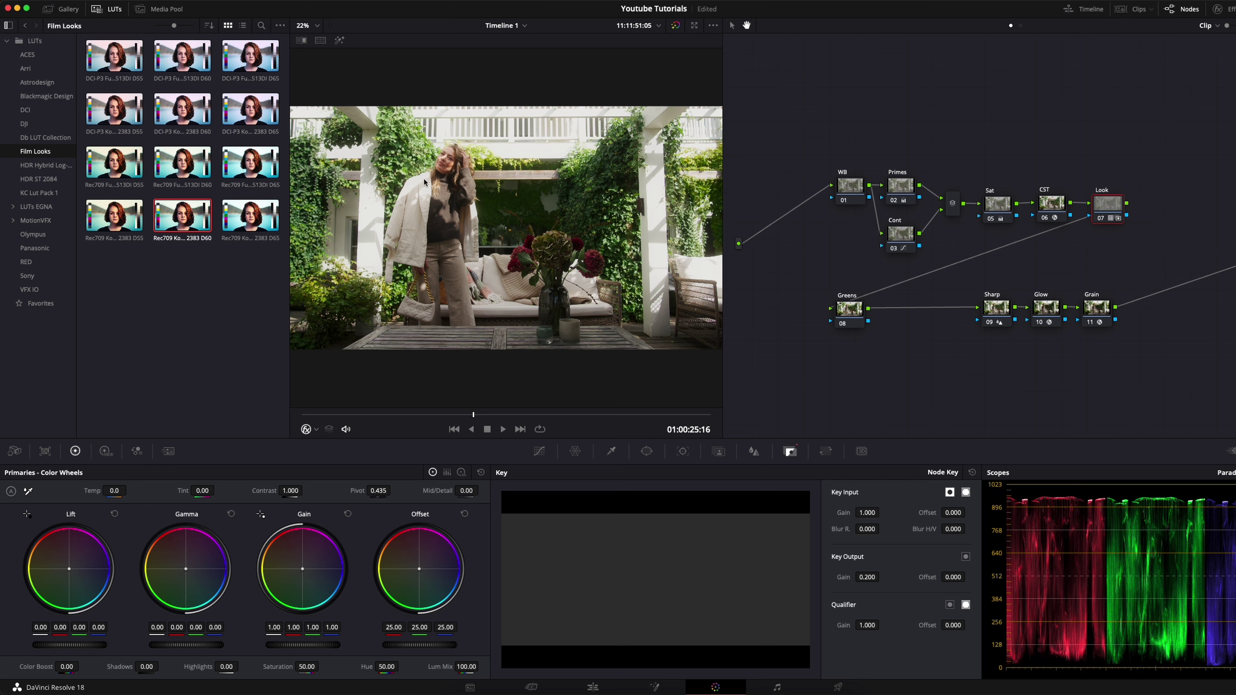
# Step: Disable the Look node to remove the film look and close the LUT library
pyautogui.click(1101, 219)
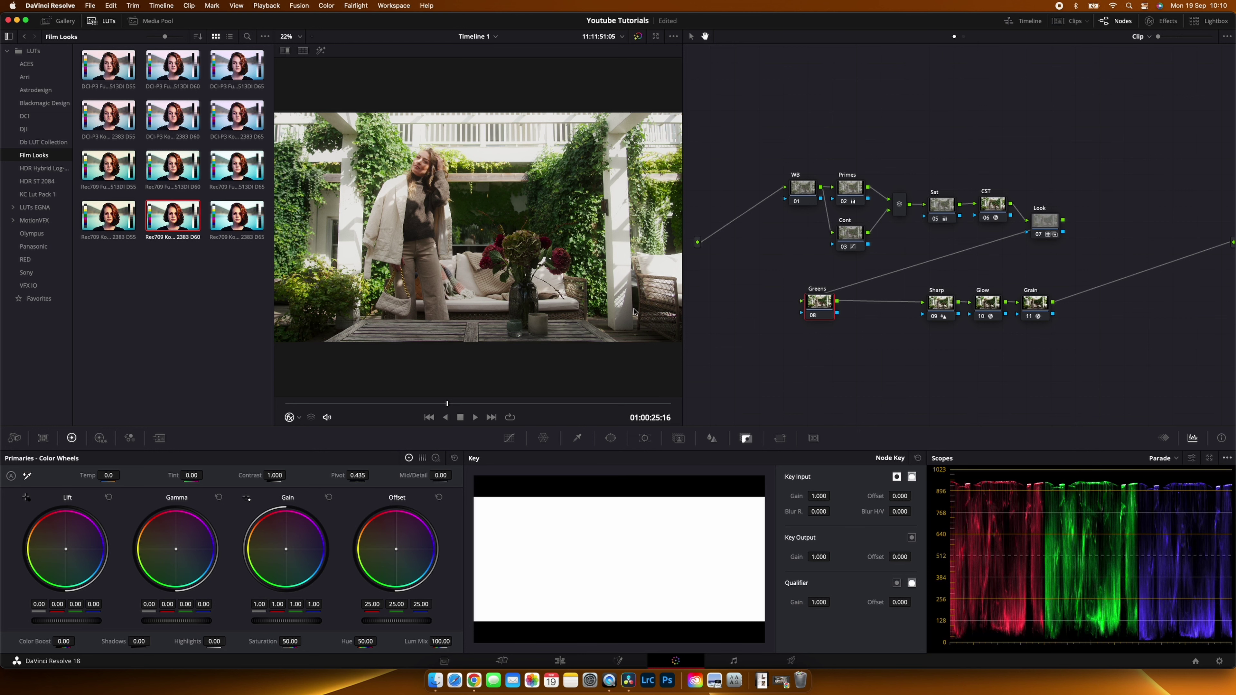
pyautogui.hotkey('alt', 'f')
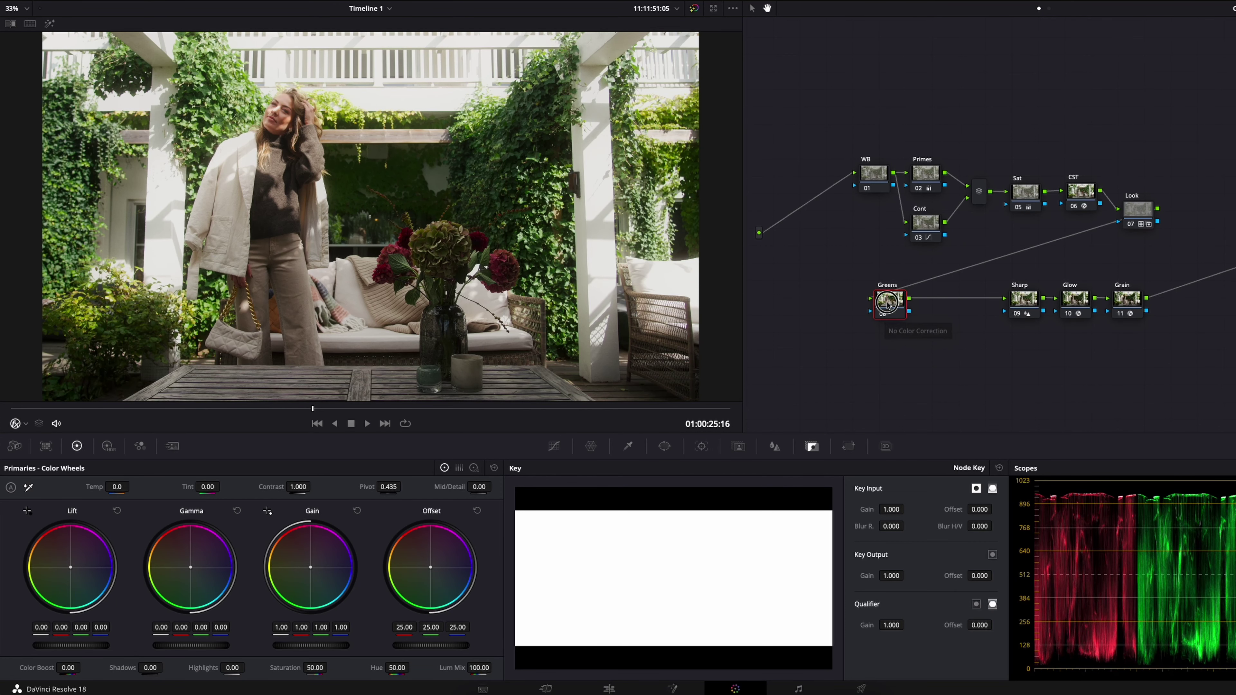
# Step: On the Greens node, sample the greenery with the HSL qualifier and preview the highlighted matte
pyautogui.moveTo(884, 308); pyautogui.dragTo(884, 310)
pyautogui.click(628, 447)
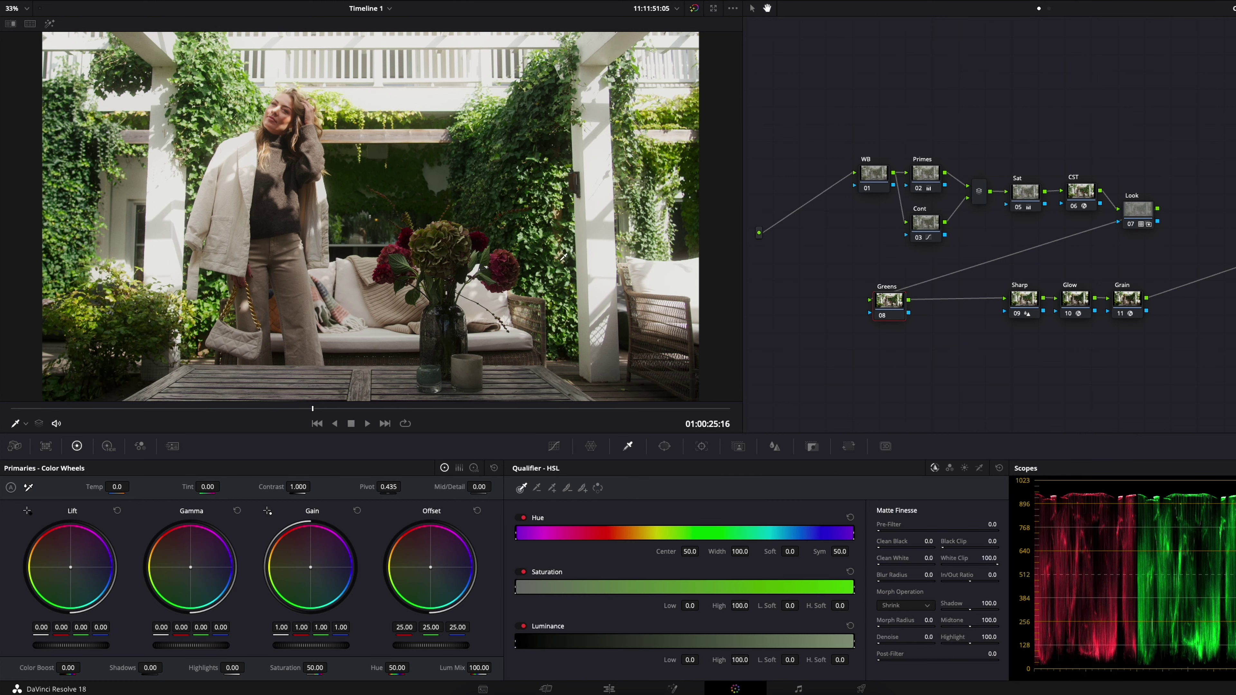
pyautogui.click(543, 230)
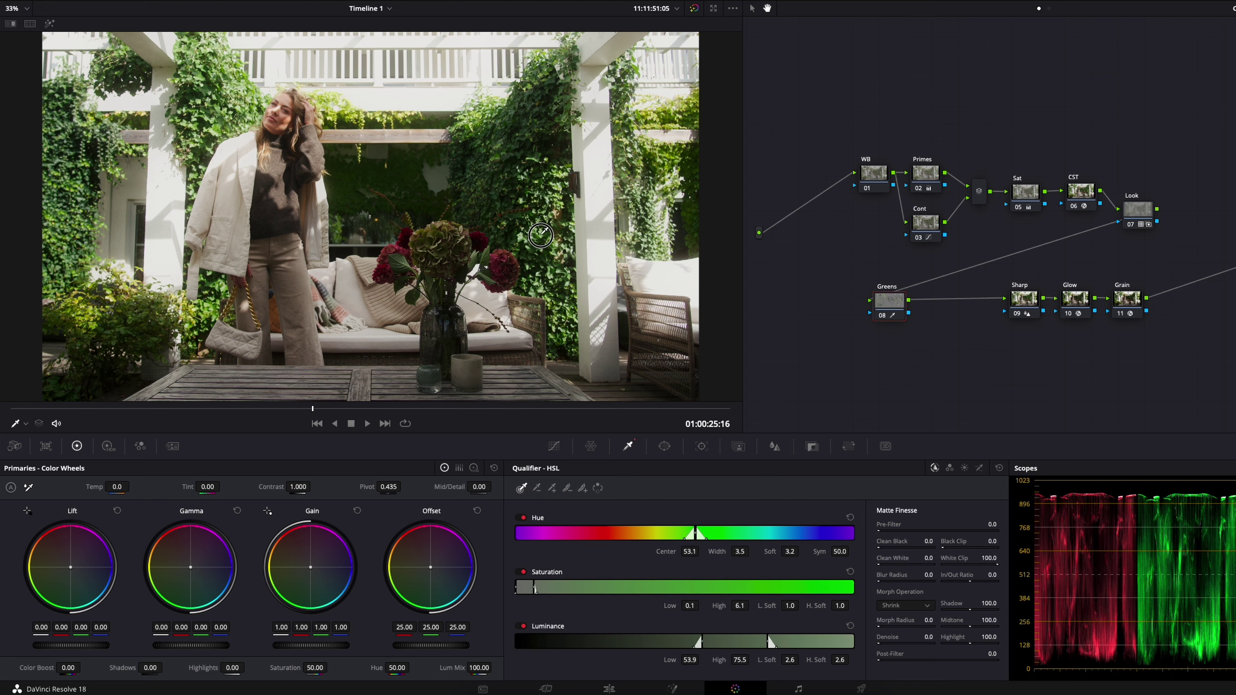
pyautogui.moveTo(540, 237); pyautogui.dragTo(533, 235)
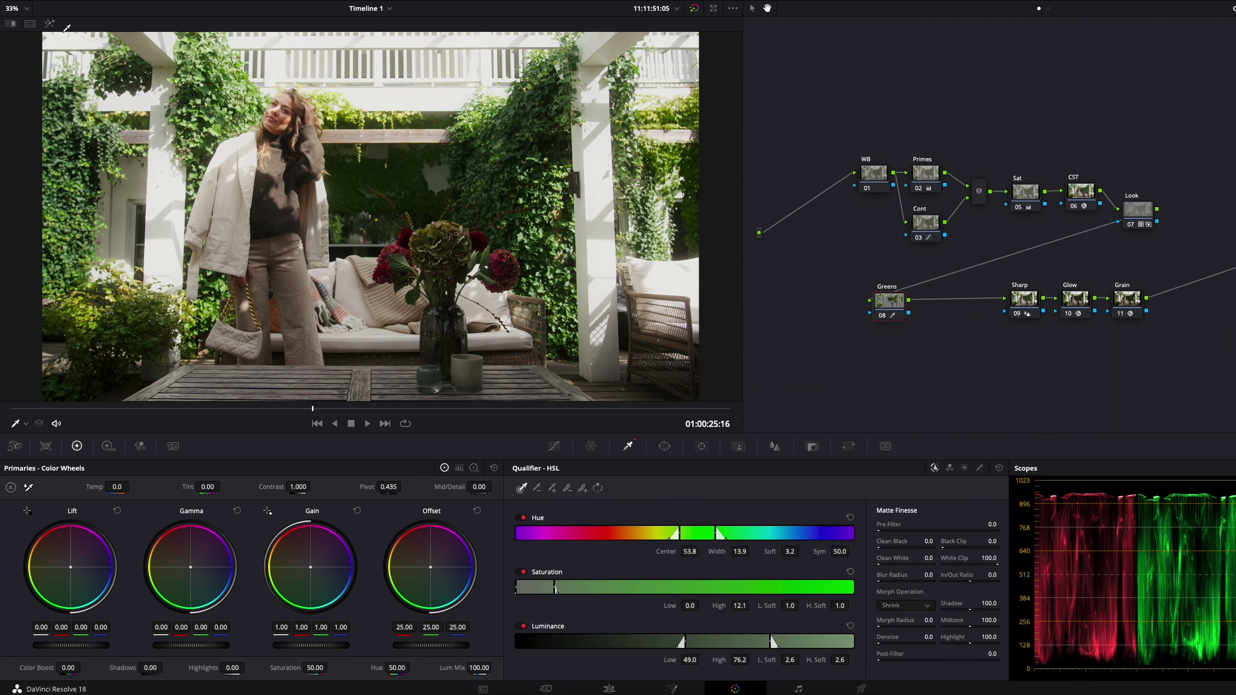
pyautogui.click(51, 24)
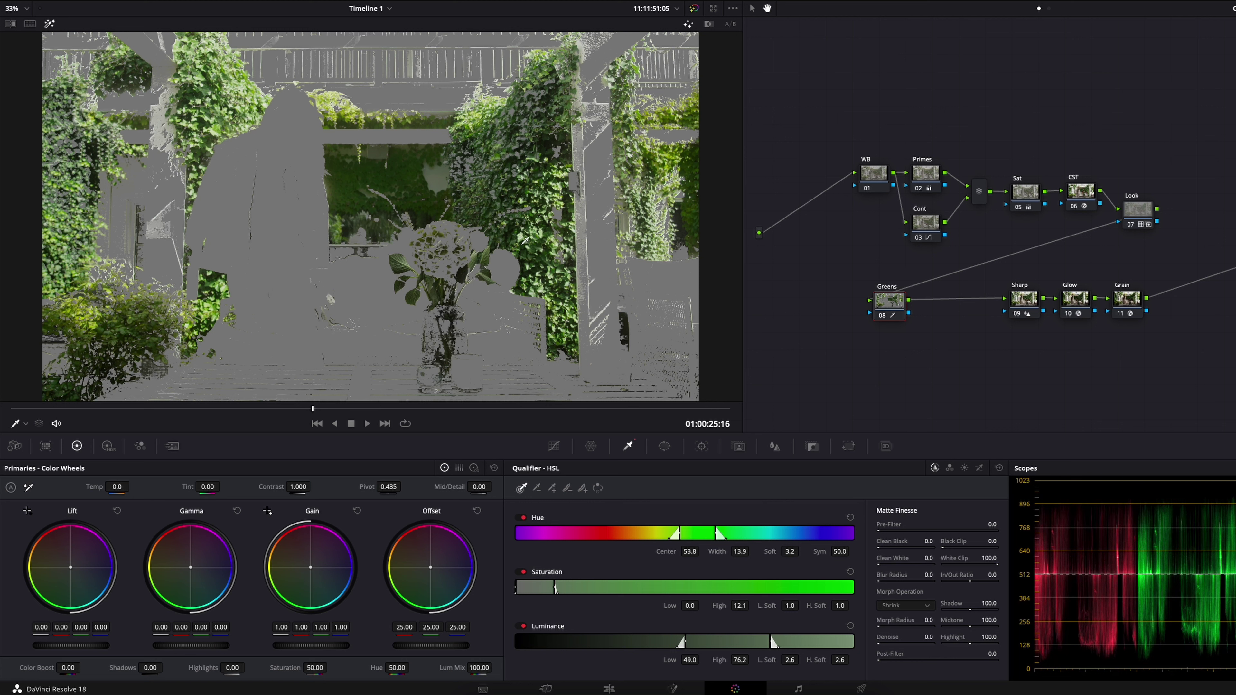
# Step: Refine the key's hue width and saturation high, and limit luminance to 49.5–71.6
pyautogui.click(679, 532)
pyautogui.moveTo(680, 532); pyautogui.dragTo(676, 533)
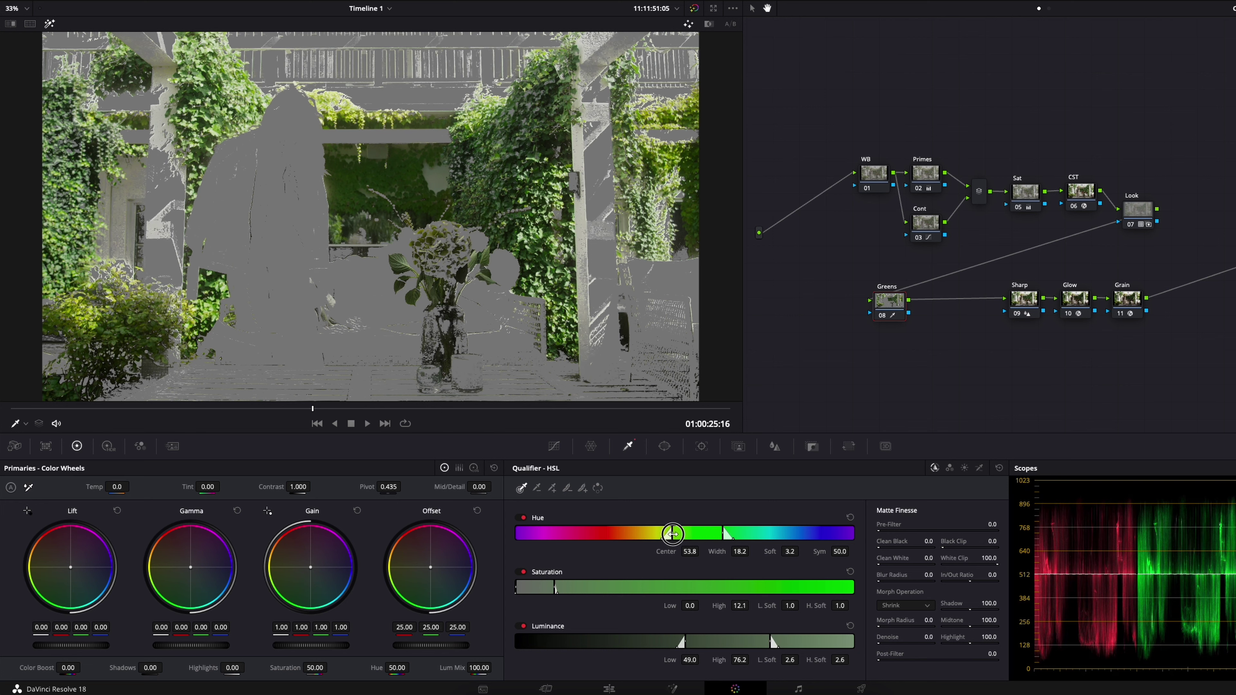
pyautogui.moveTo(672, 534)
pyautogui.mouseDown()
pyautogui.moveTo(659, 535)
pyautogui.moveTo(670, 536)
pyautogui.mouseUp()
pyautogui.moveTo(555, 587)
pyautogui.mouseDown()
pyautogui.moveTo(531, 588)
pyautogui.moveTo(542, 589)
pyautogui.mouseUp()
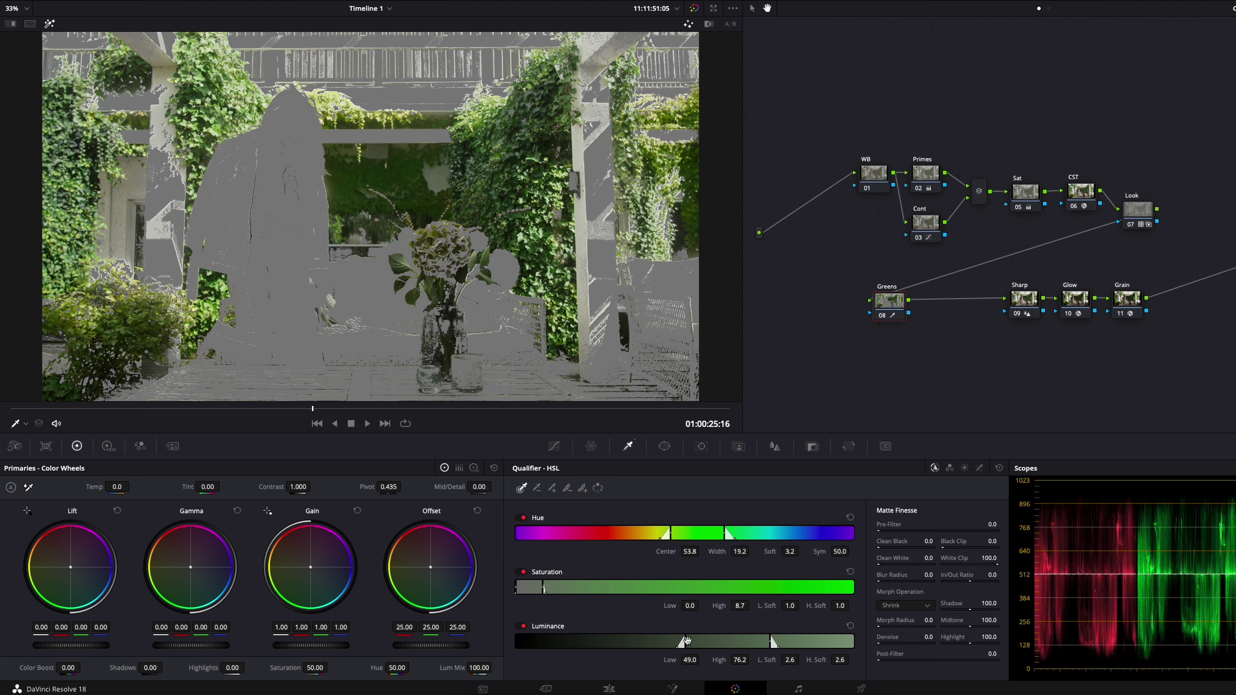
pyautogui.moveTo(686, 641)
pyautogui.mouseDown()
pyautogui.moveTo(632, 641)
pyautogui.moveTo(683, 641)
pyautogui.mouseUp()
pyautogui.moveTo(769, 638)
pyautogui.mouseDown()
pyautogui.moveTo(796, 640)
pyautogui.moveTo(753, 639)
pyautogui.mouseUp()
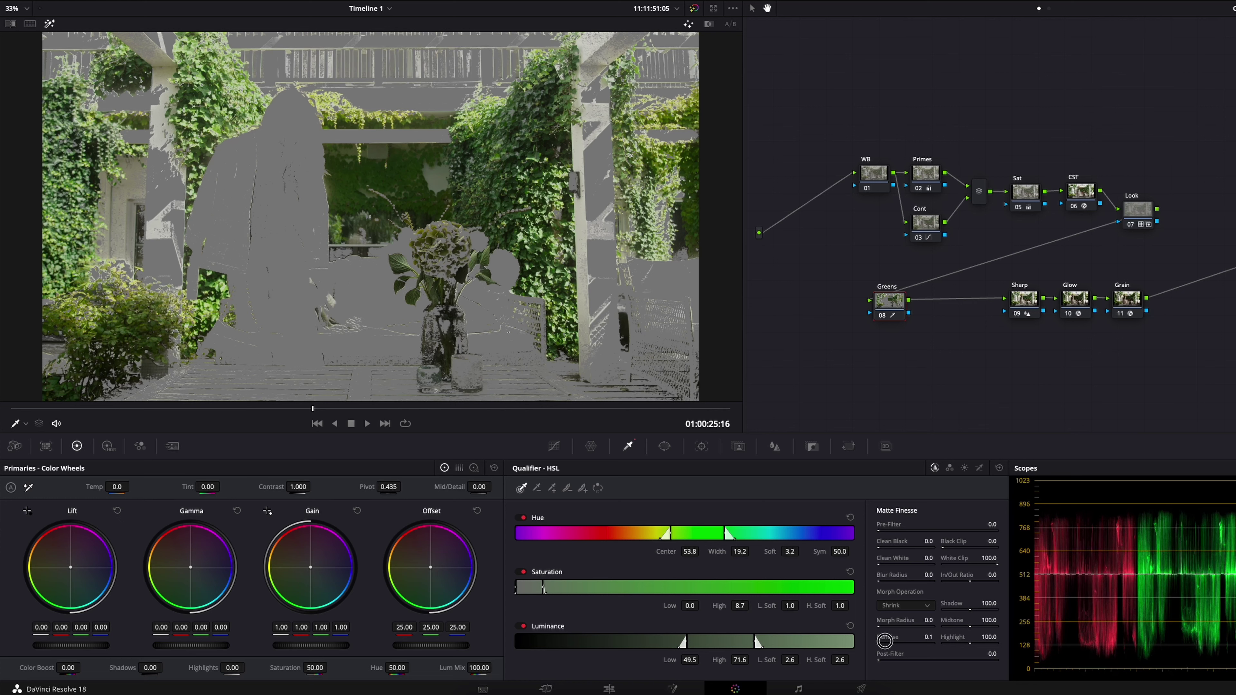
# Step: Set the foliage matte denoise to 1.5 and turn off the highlight preview
pyautogui.moveTo(884, 640); pyautogui.dragTo(892, 642)
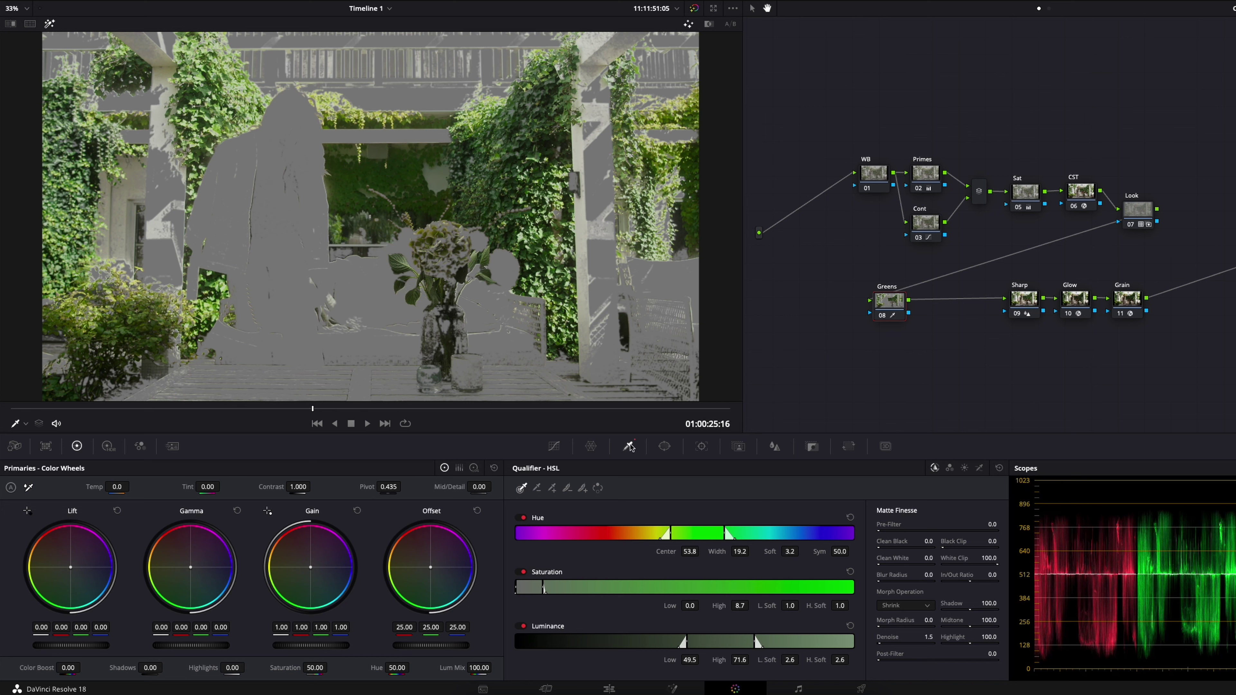
pyautogui.hotkey('shift', 'h')
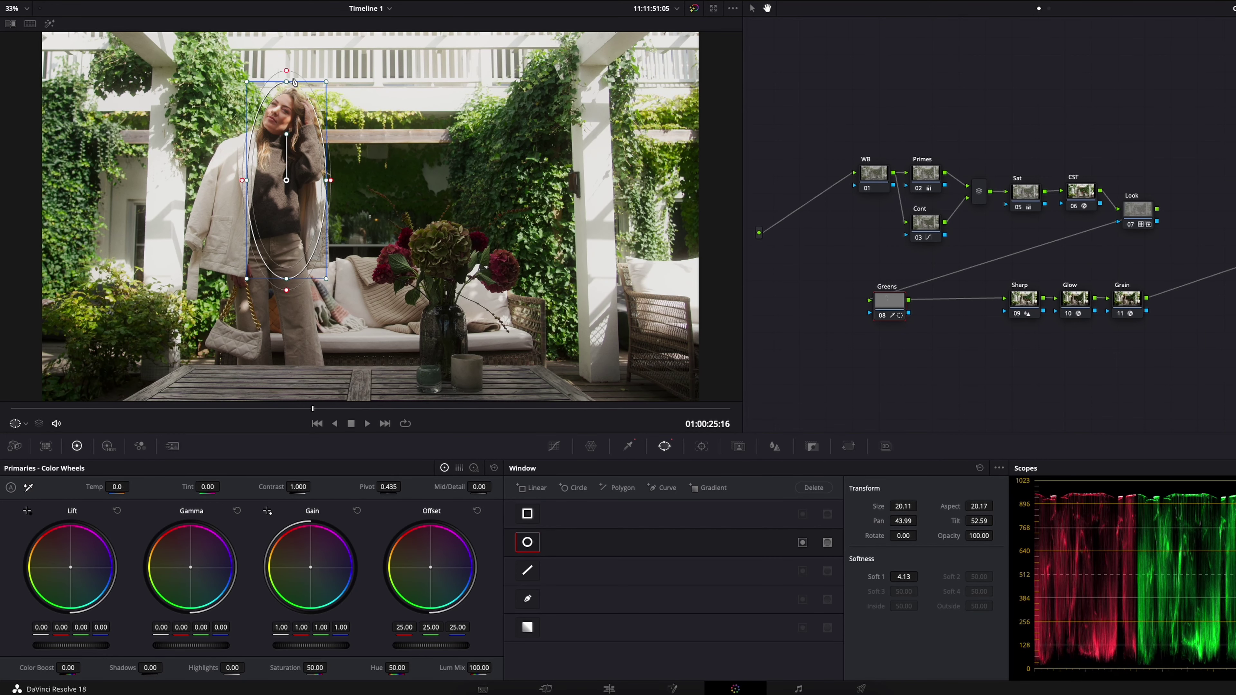
# Step: Soften the face window's edges and invert it so the face is excluded
pyautogui.moveTo(287, 70); pyautogui.dragTo(289, 80)
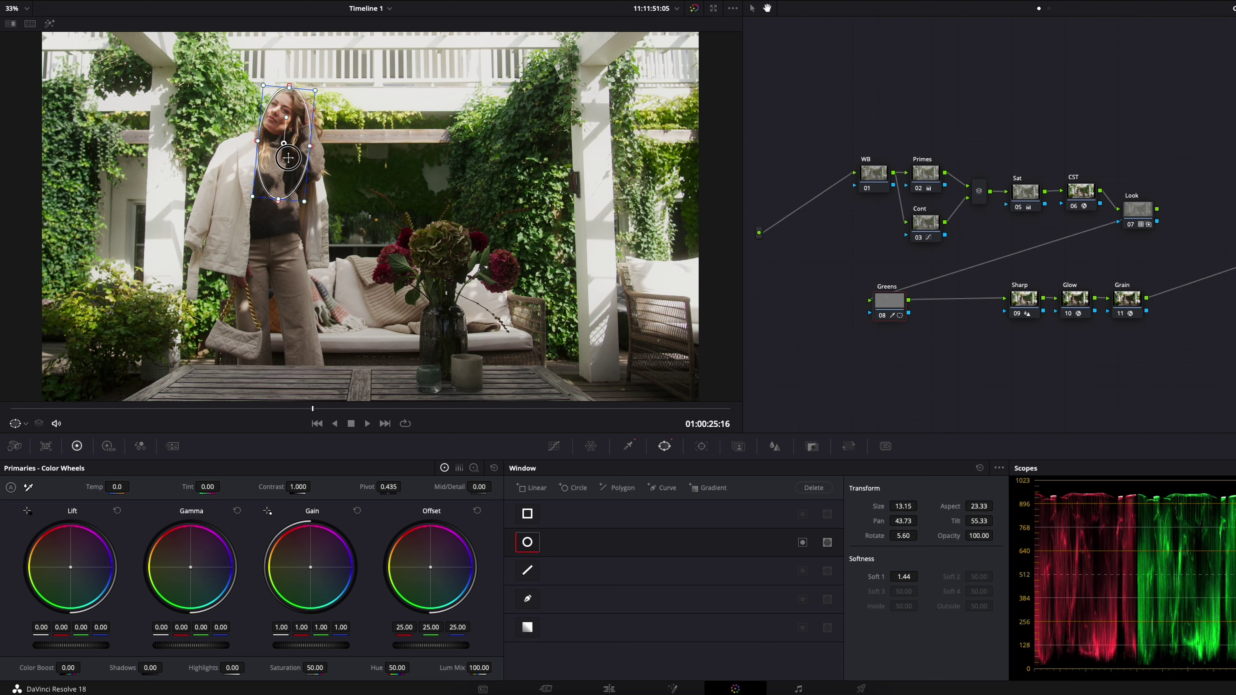
pyautogui.moveTo(288, 158); pyautogui.dragTo(288, 158)
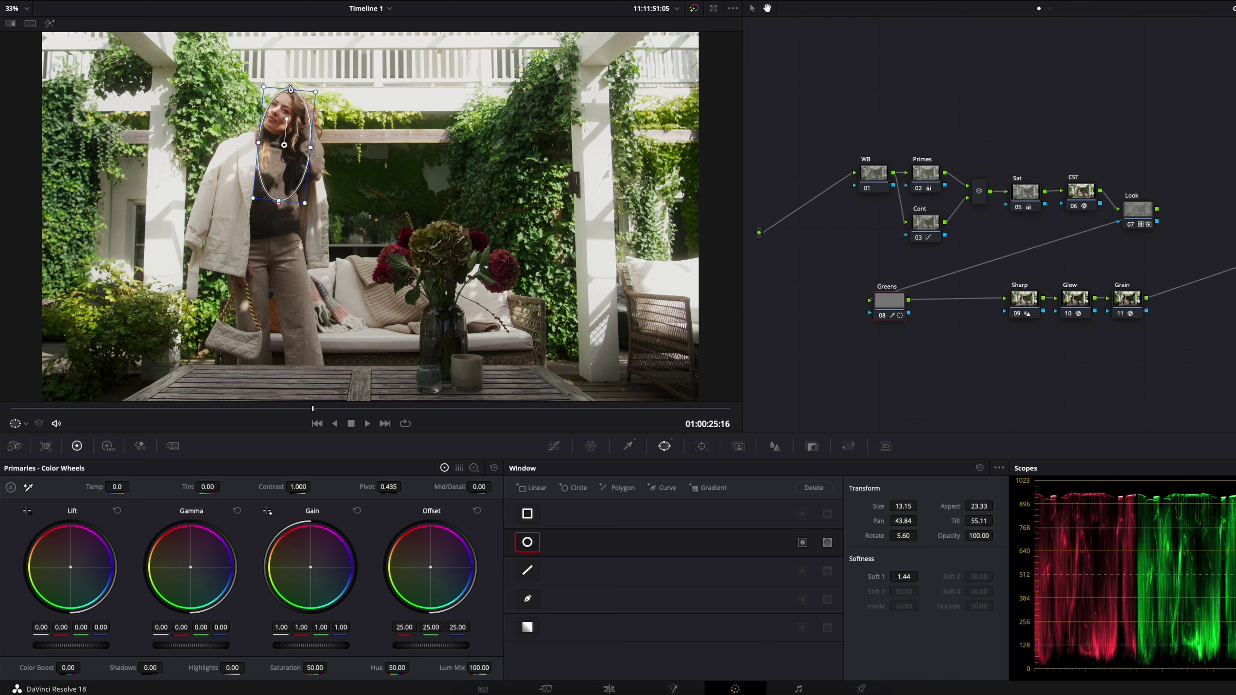
pyautogui.moveTo(290, 86); pyautogui.dragTo(285, 116)
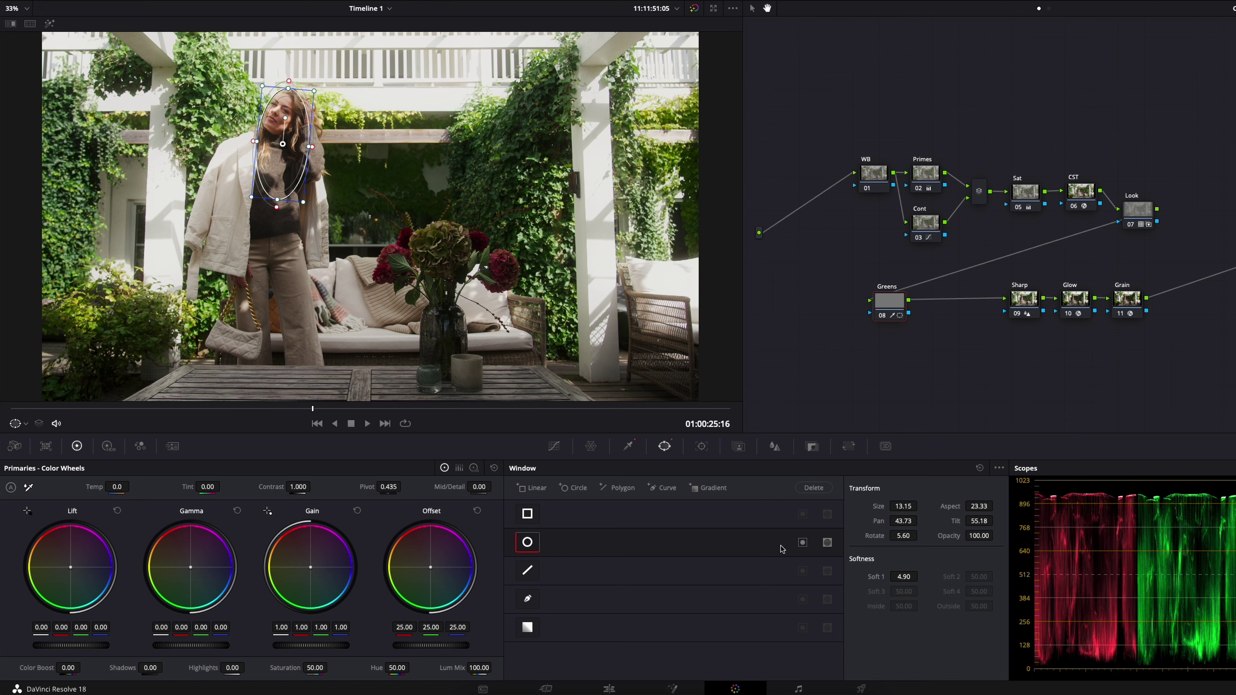
pyautogui.click(802, 542)
# Step: Position the window over the face, check the matte, and track it forward and reverse
pyautogui.moveTo(282, 144); pyautogui.dragTo(517, 167)
pyautogui.hotkey('shift', 'h')
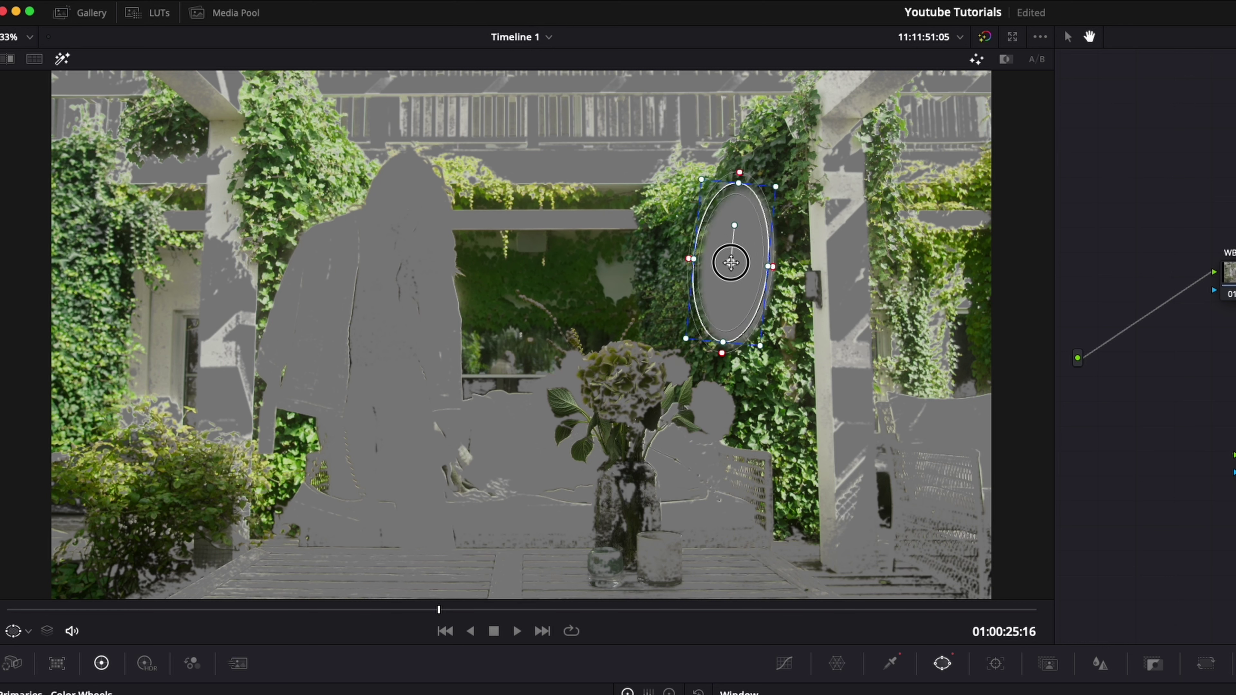
pyautogui.moveTo(730, 263); pyautogui.dragTo(712, 256)
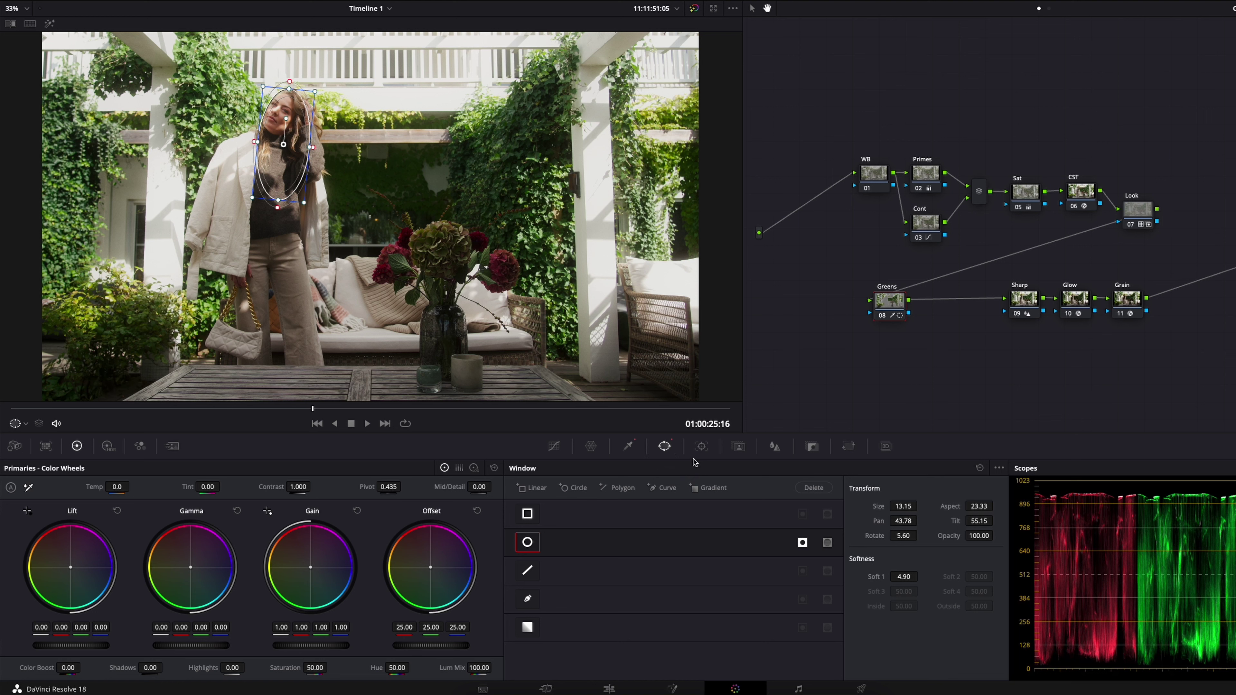
pyautogui.click(701, 446)
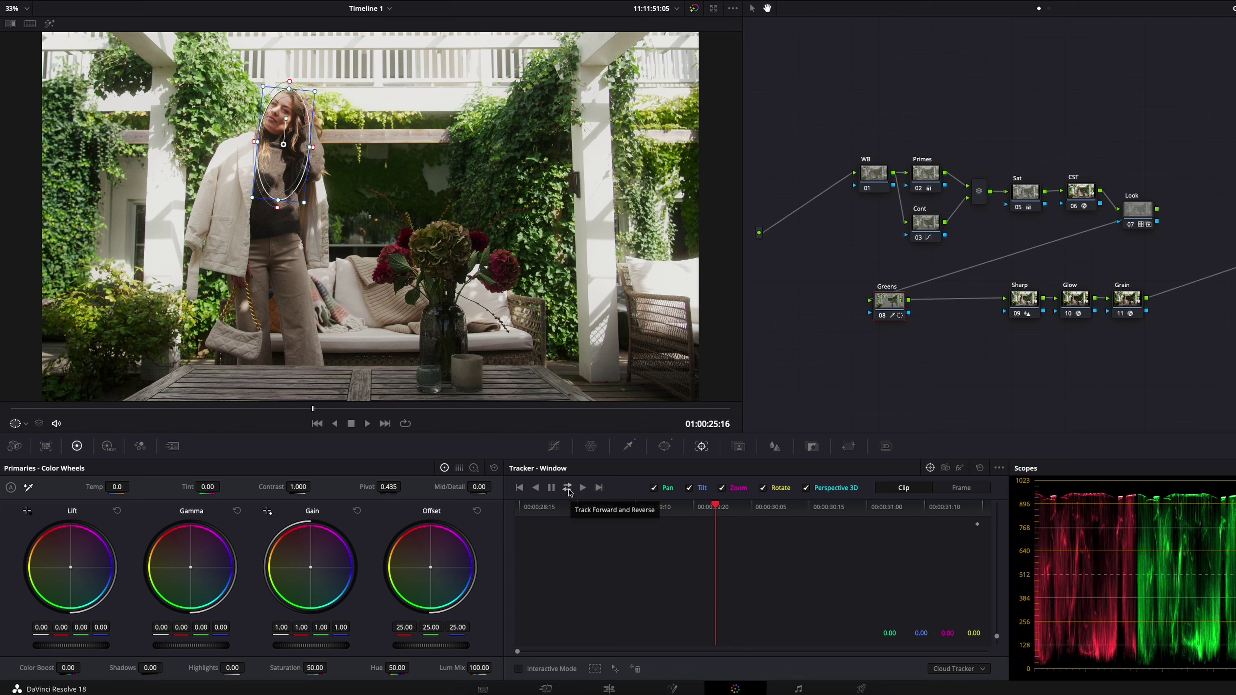
pyautogui.click(568, 489)
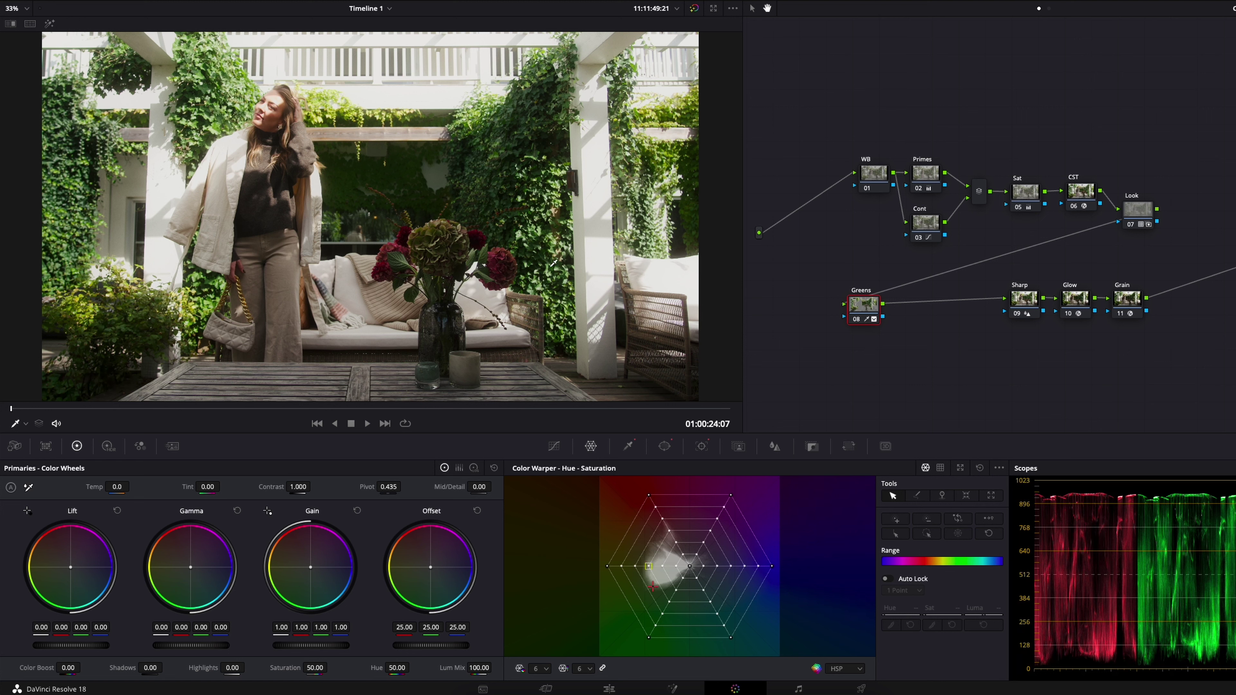
# Step: Sample the foliage and drag its Color Warper point toward yellow, saturation 0.60
pyautogui.click(27, 425)
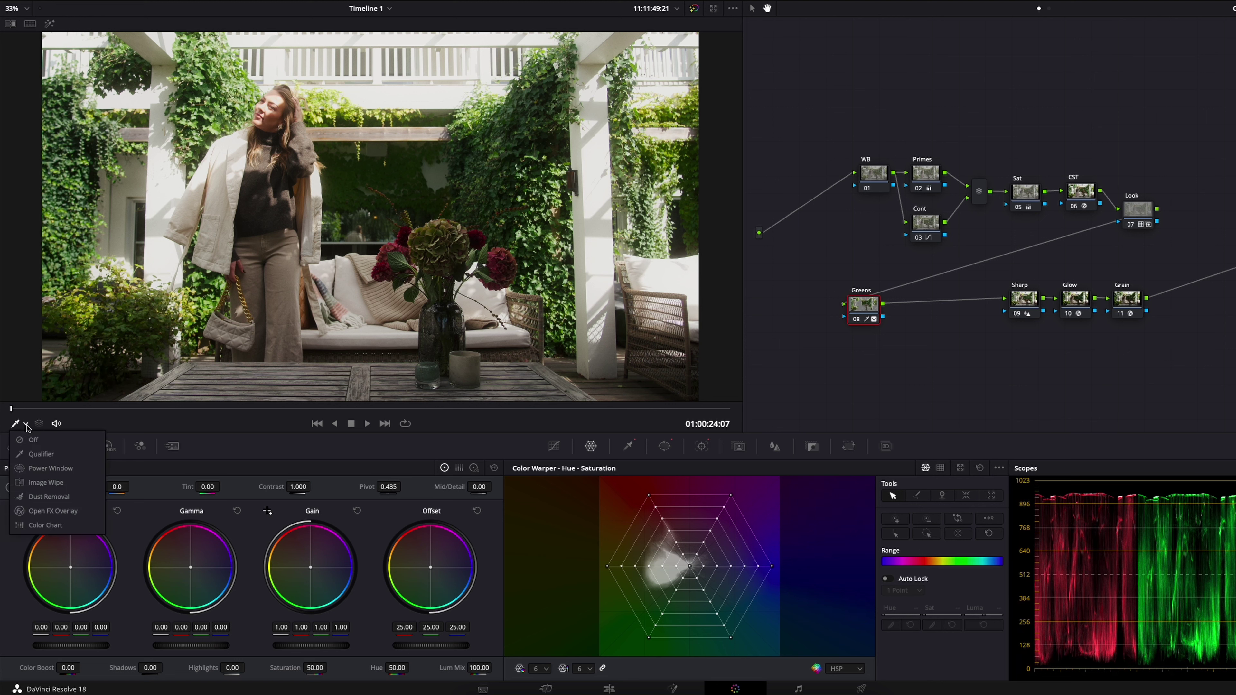
pyautogui.click(40, 453)
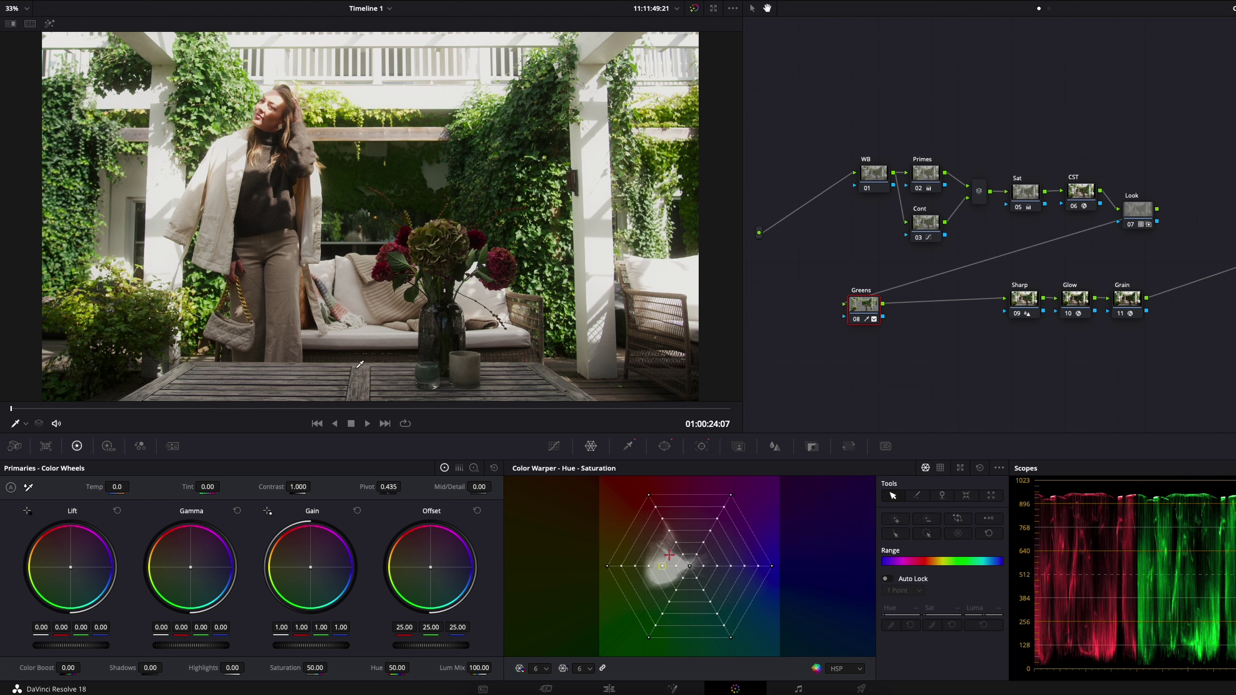
pyautogui.click(648, 566)
pyautogui.moveTo(652, 570); pyautogui.dragTo(655, 569)
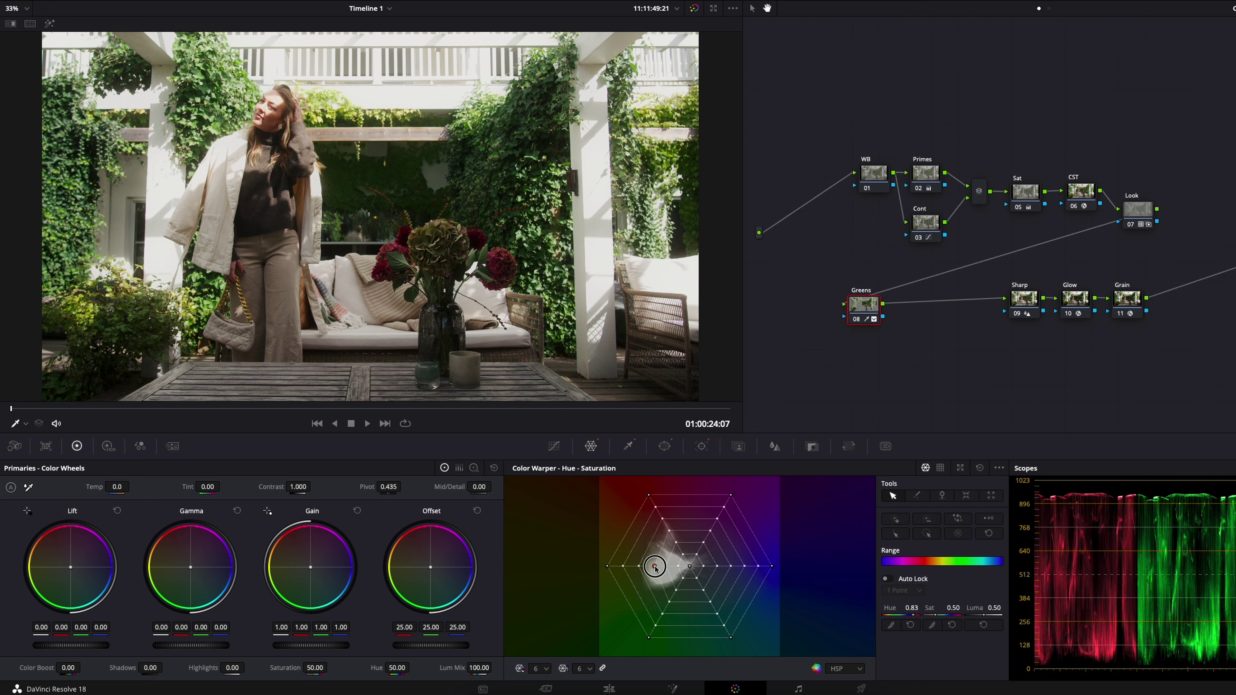
pyautogui.moveTo(654, 566); pyautogui.dragTo(660, 557)
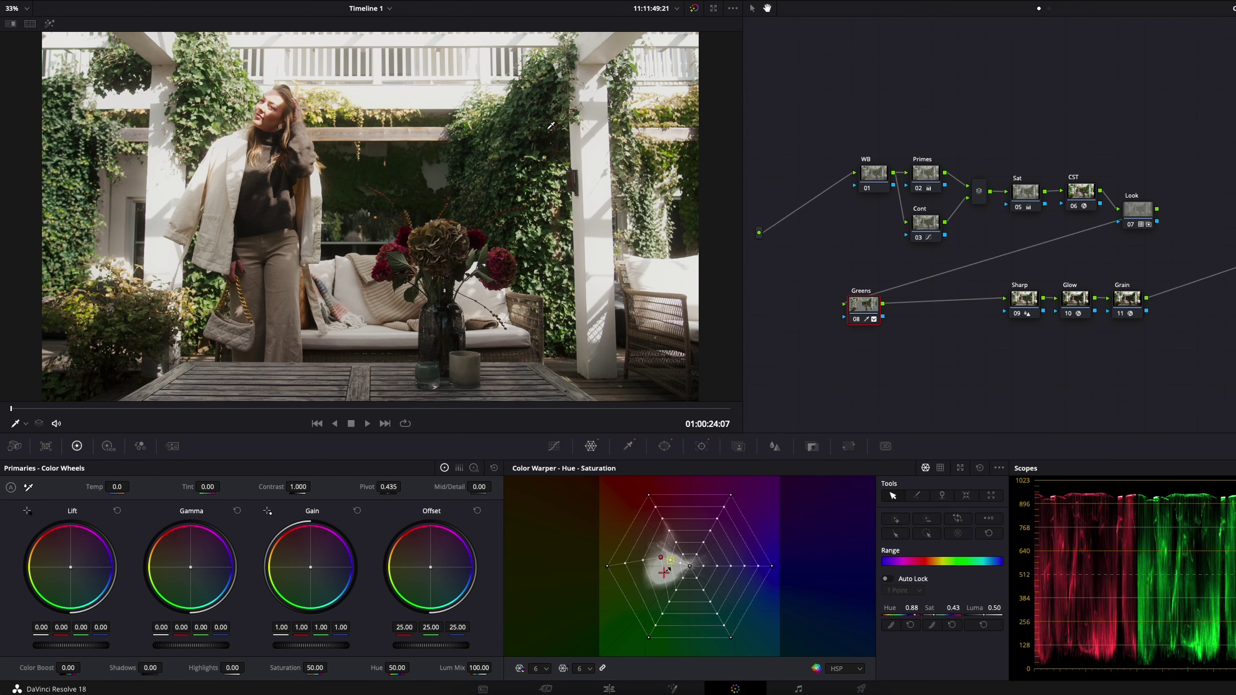
pyautogui.moveTo(566, 228); pyautogui.dragTo(554, 228)
# Step: Push Offset toward red-orange (27.59/23.52/21.84), compare with Greens toggled, then move to 01:00:27:06
pyautogui.moveTo(430, 567); pyautogui.dragTo(414, 544)
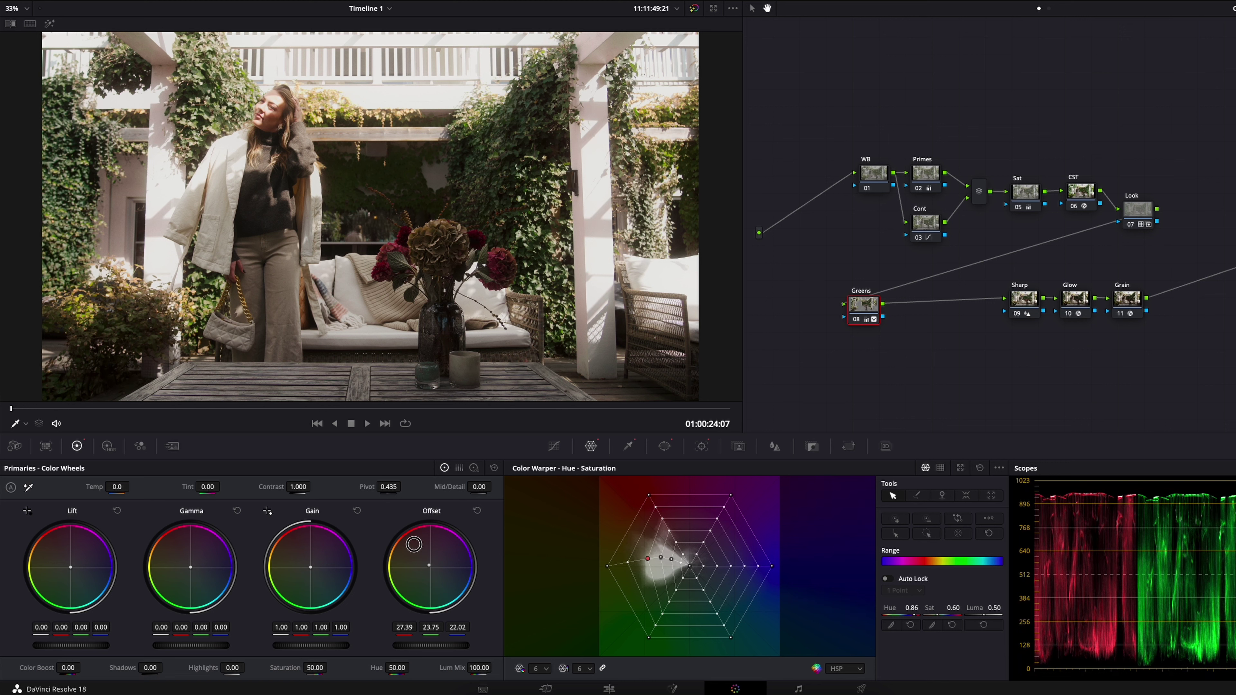
pyautogui.click(857, 319)
pyautogui.click(857, 320)
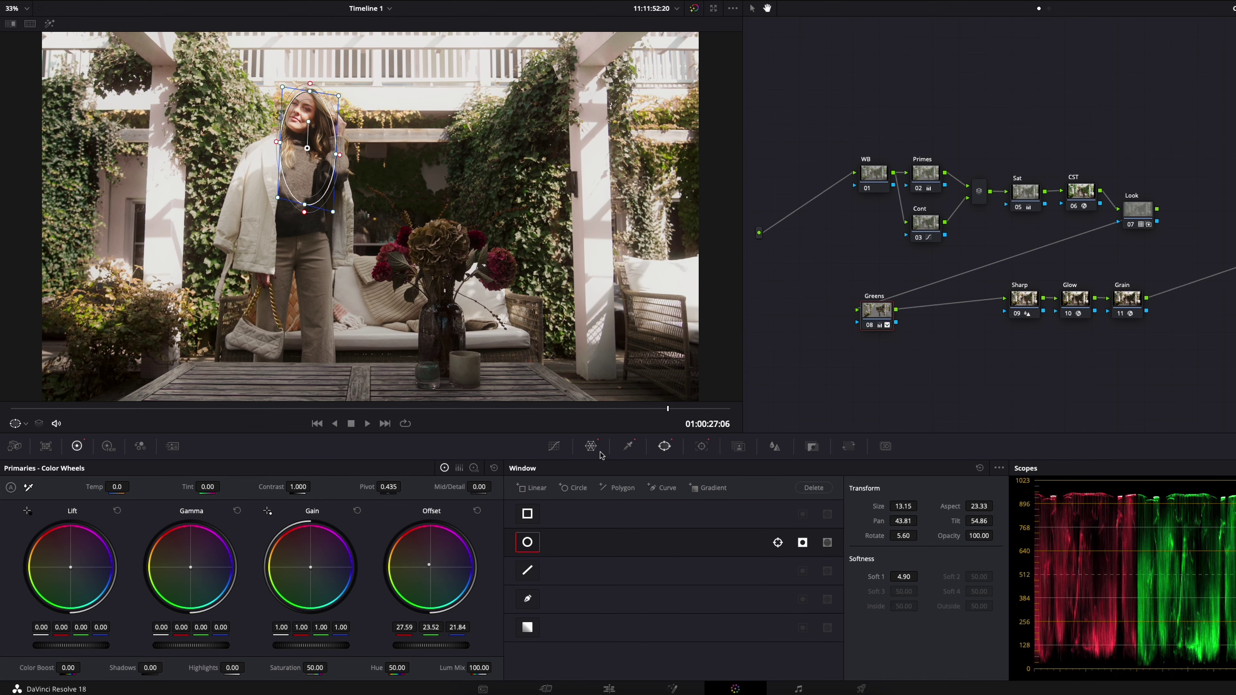
pyautogui.click(591, 446)
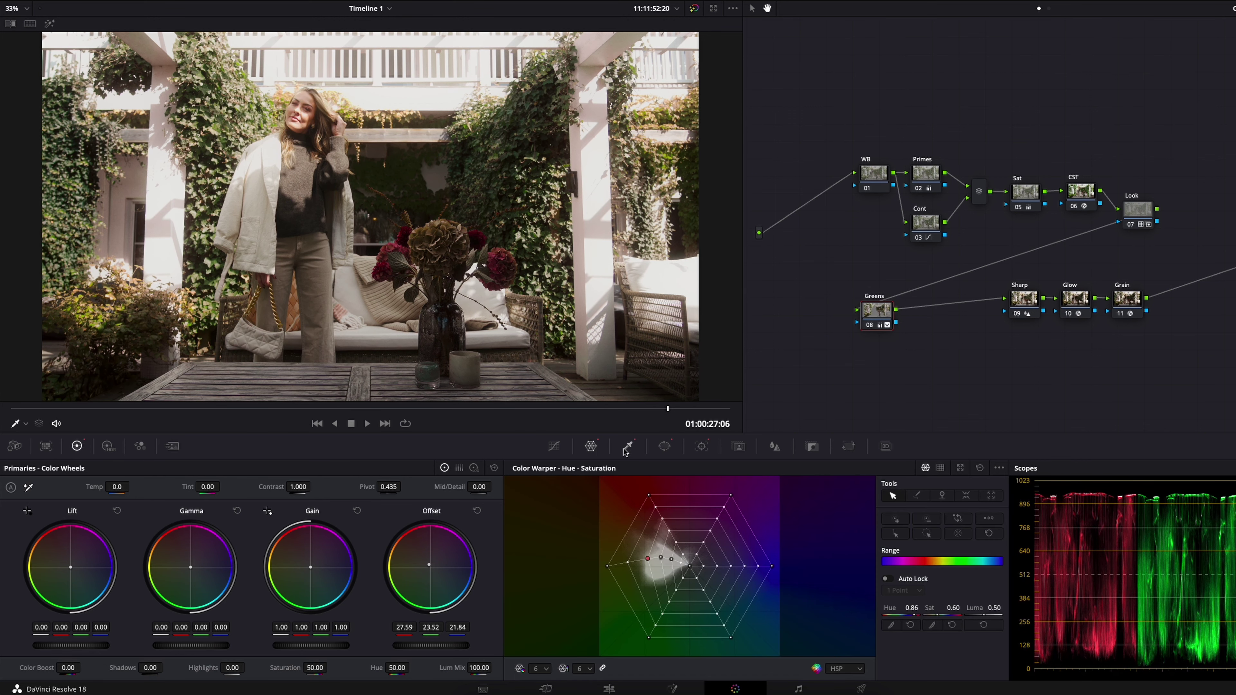
# Step: Nudge the face oval up onto the woman's face (size 11.45, aspect 20.33) and track it both directions
pyautogui.click(665, 447)
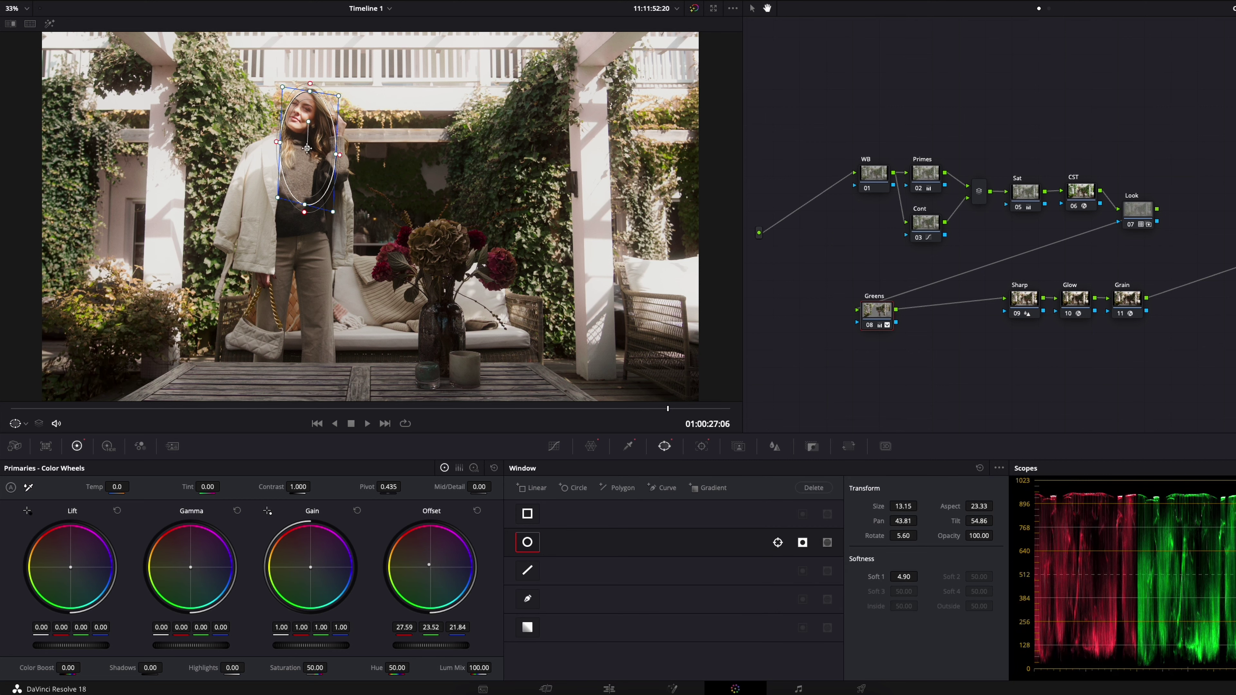
pyautogui.moveTo(307, 148); pyautogui.dragTo(307, 146)
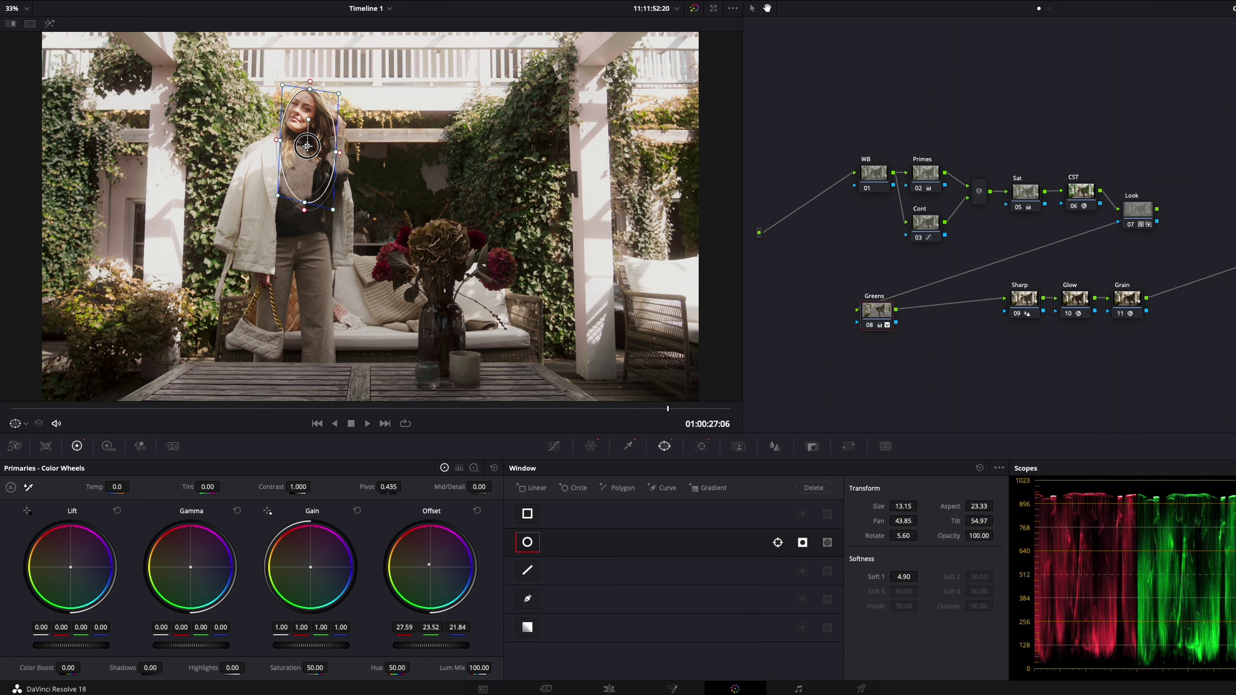
pyautogui.click(628, 447)
pyautogui.hotkey('alt', 'w')
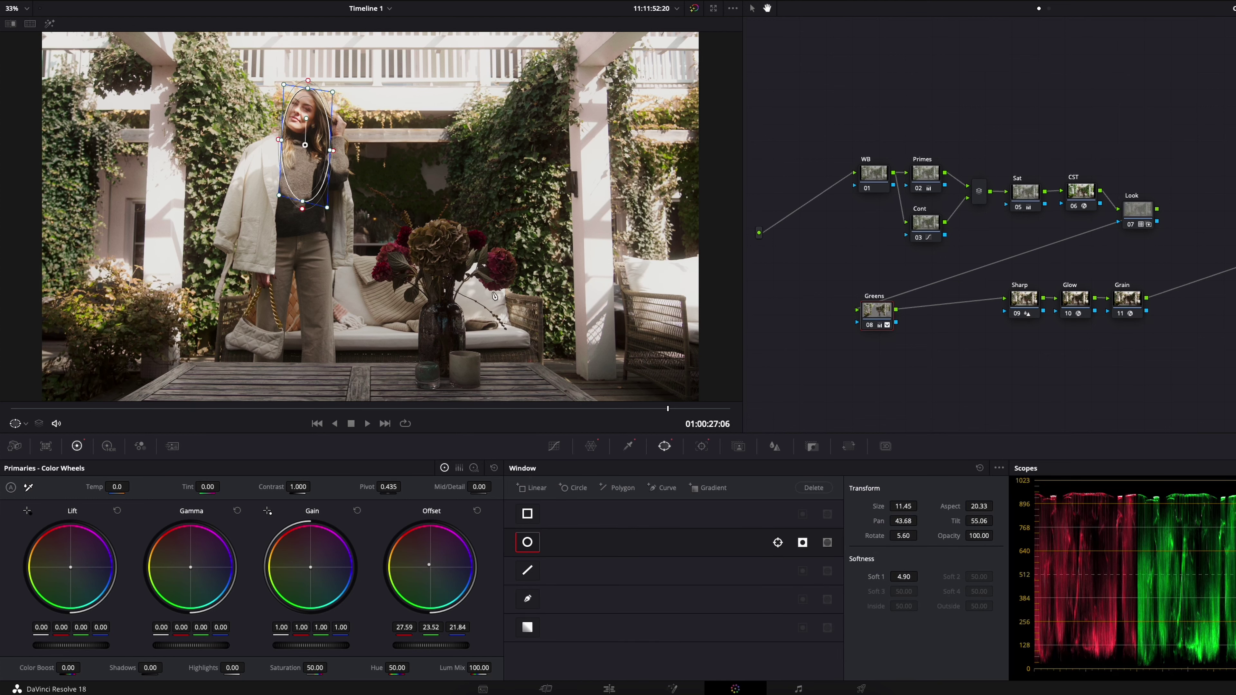
pyautogui.click(701, 446)
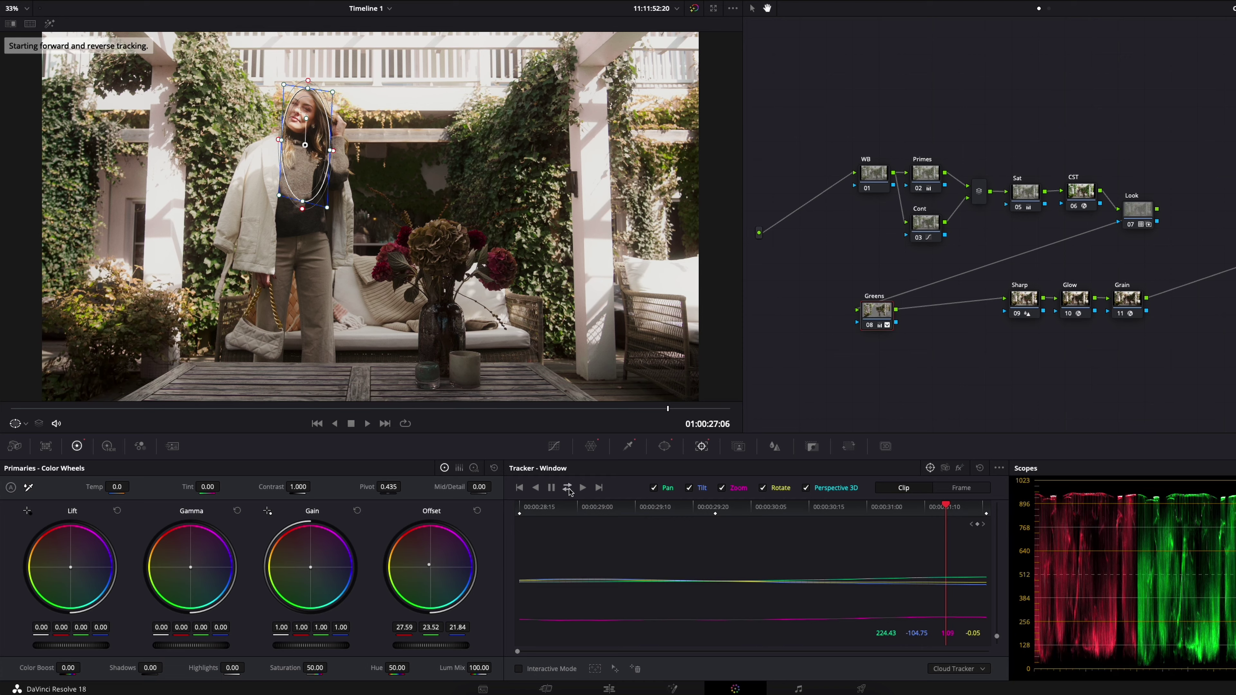